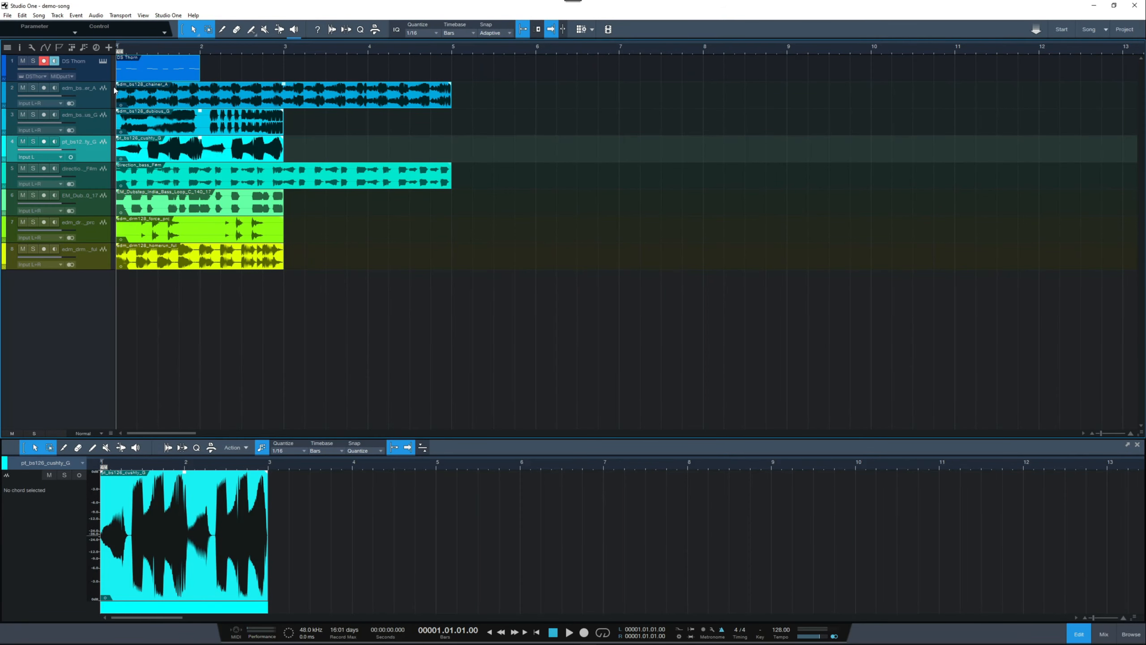
Step: Show the track inspector, the track list and the group list beside the arrangement
left_click(19, 48)
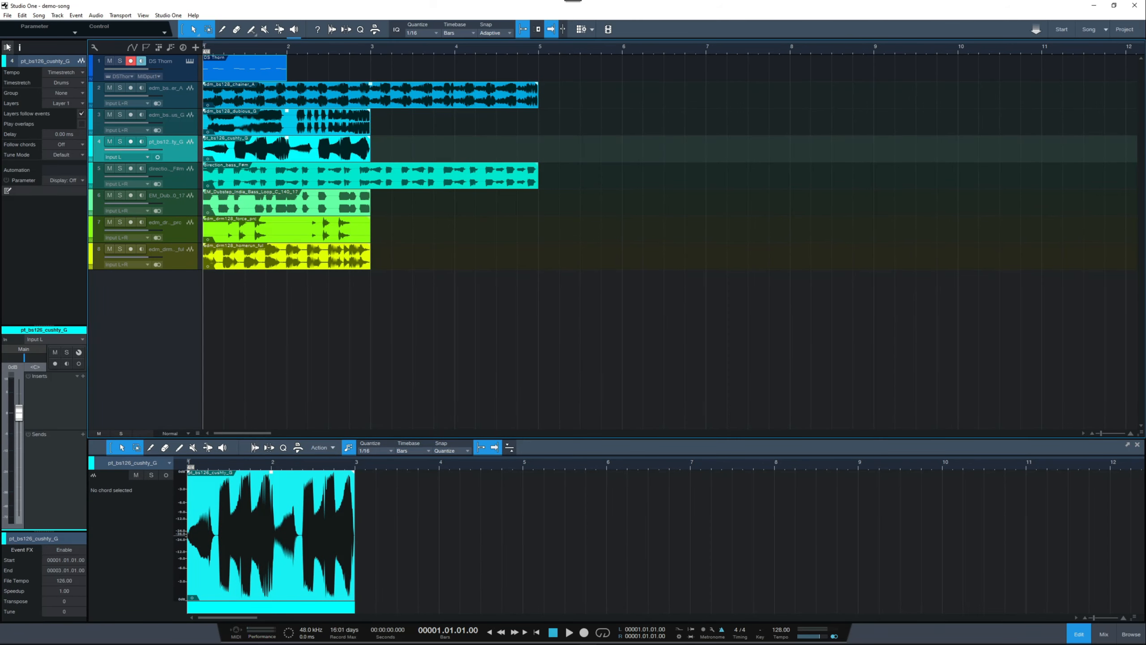
left_click(8, 48)
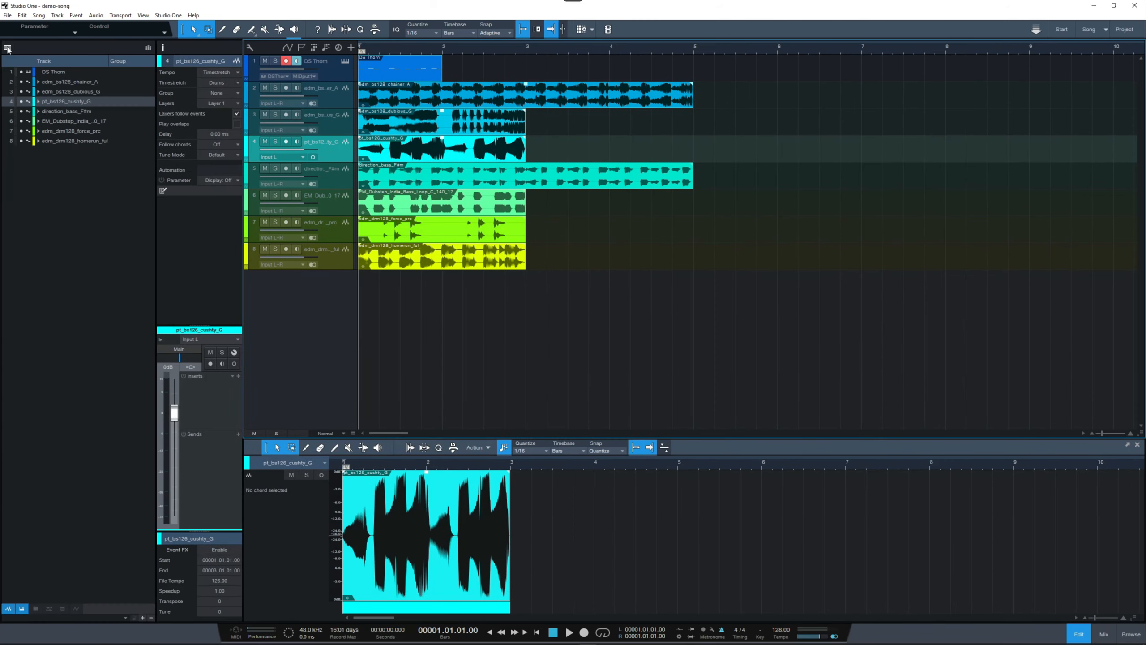
left_click(149, 49)
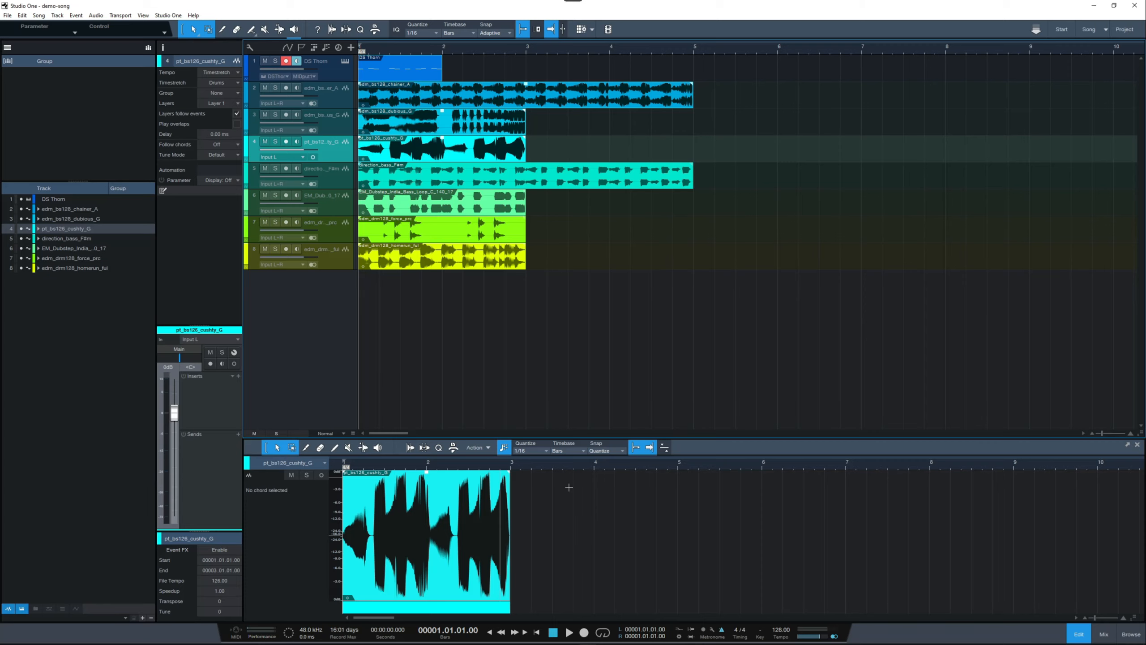
Step: Open the mixer console with its instrument, group and channel lists, and adjust the divider between the group and channel lists
left_click(1103, 634)
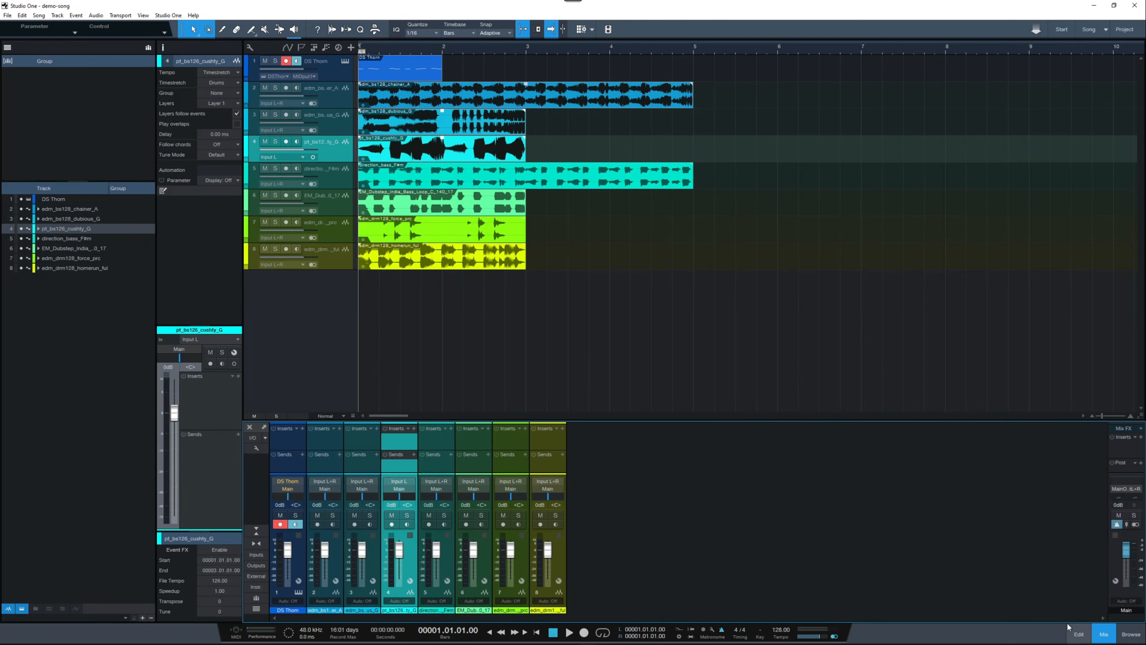
left_click(256, 587)
left_click(259, 598)
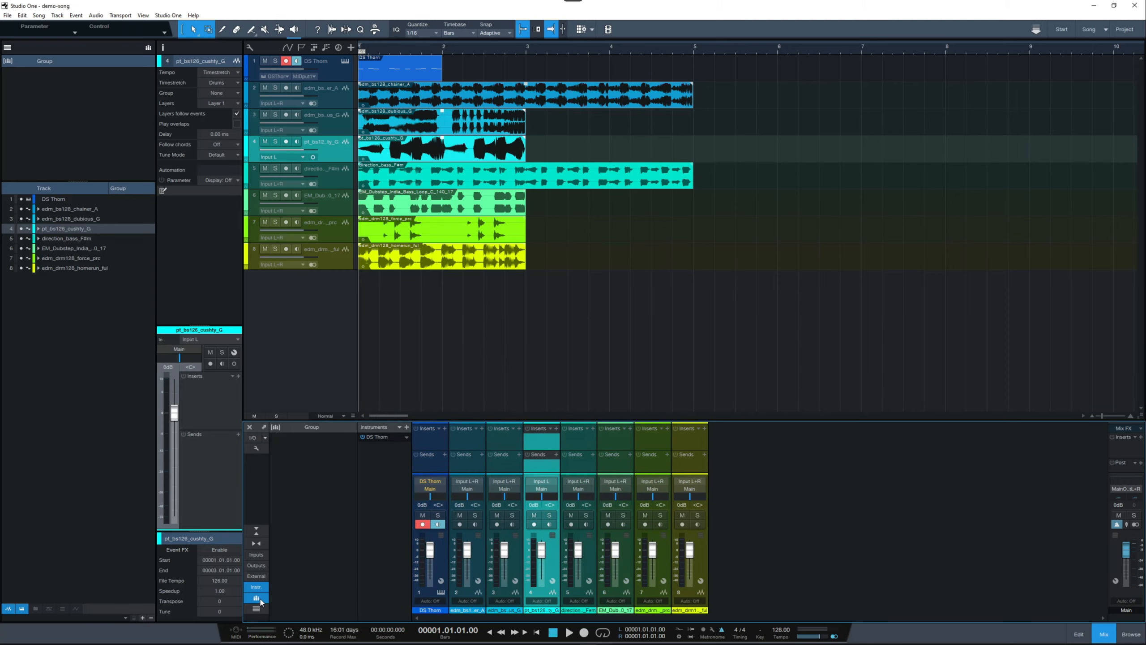
left_click(255, 609)
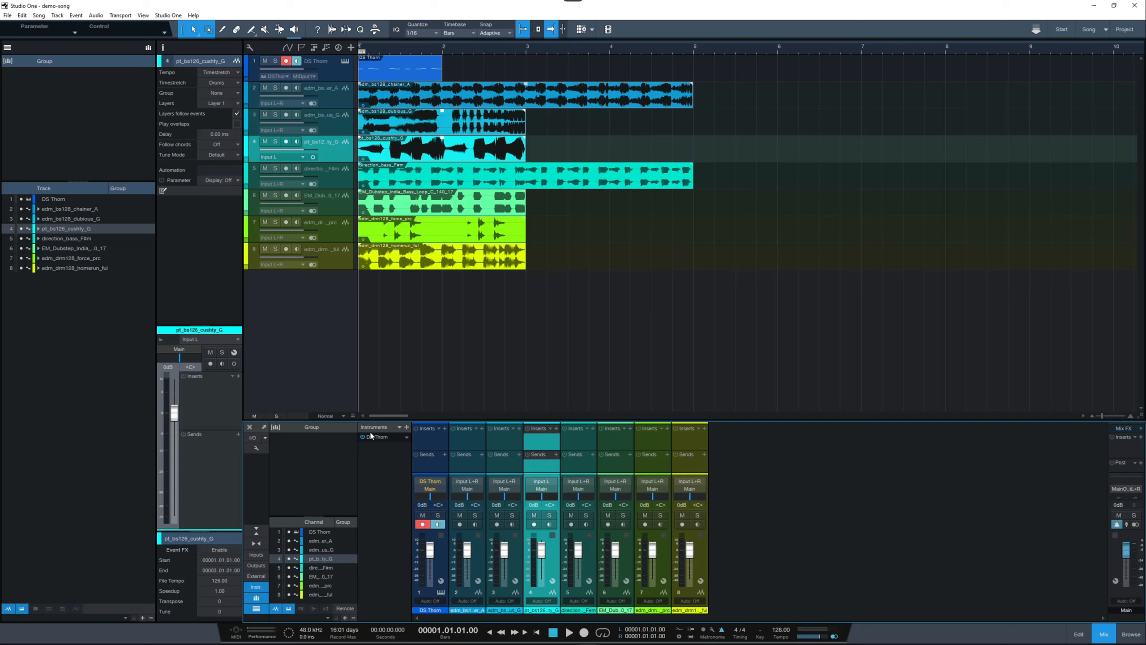
left_click_drag(313, 516, 310, 609)
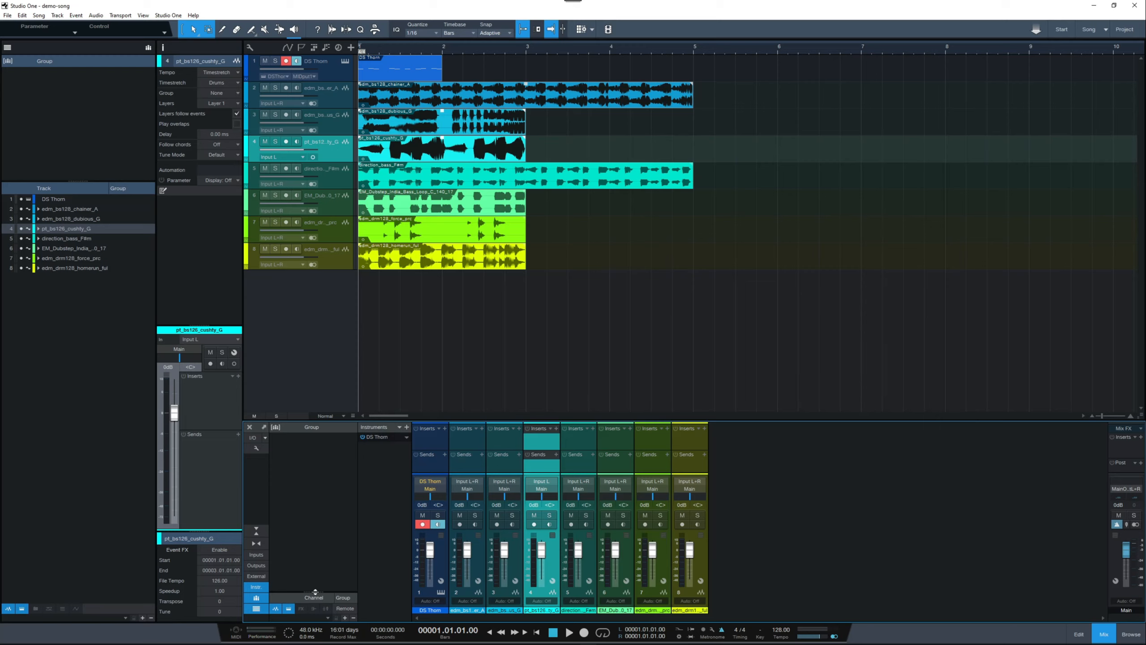
left_click_drag(313, 590, 311, 515)
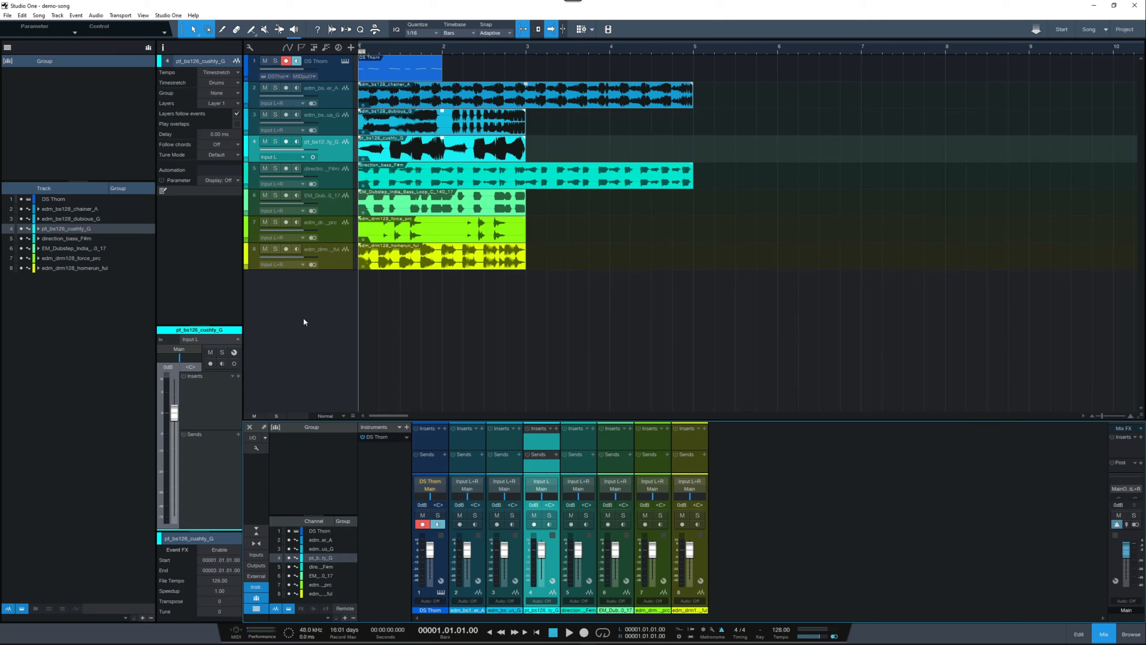
Step: Group the DS Thorn, edm_bs128_chainer_A and edm_bs128_dubious_G tracks as Group 1 and view the group's linked attributes
left_click(334, 73)
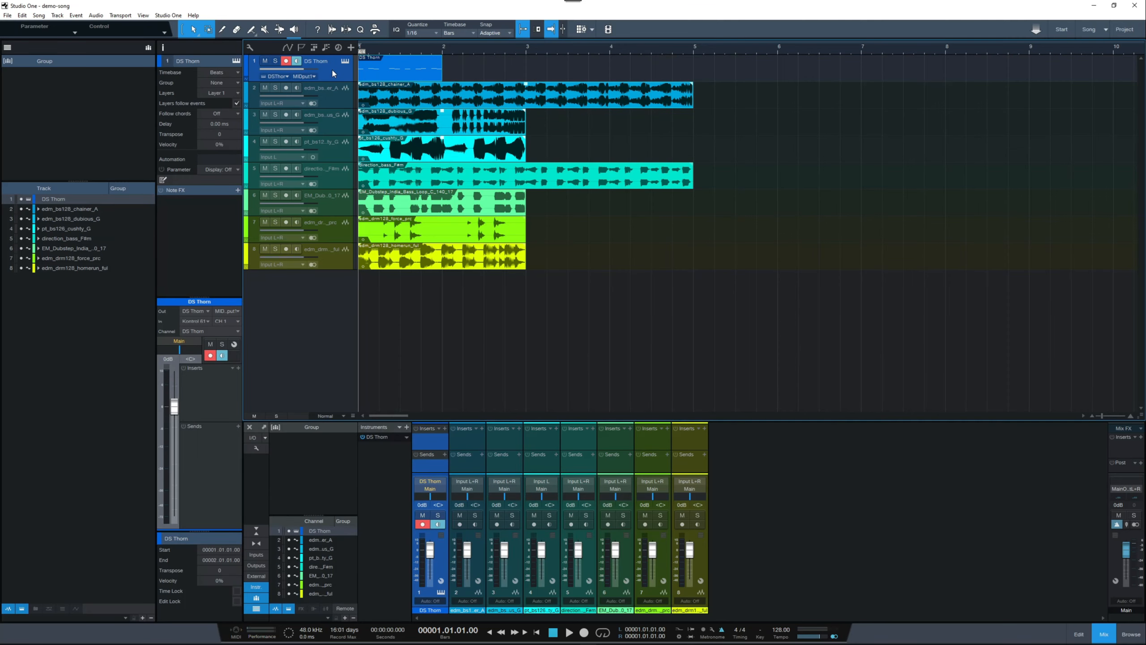
left_click(331, 93)
left_click(333, 127)
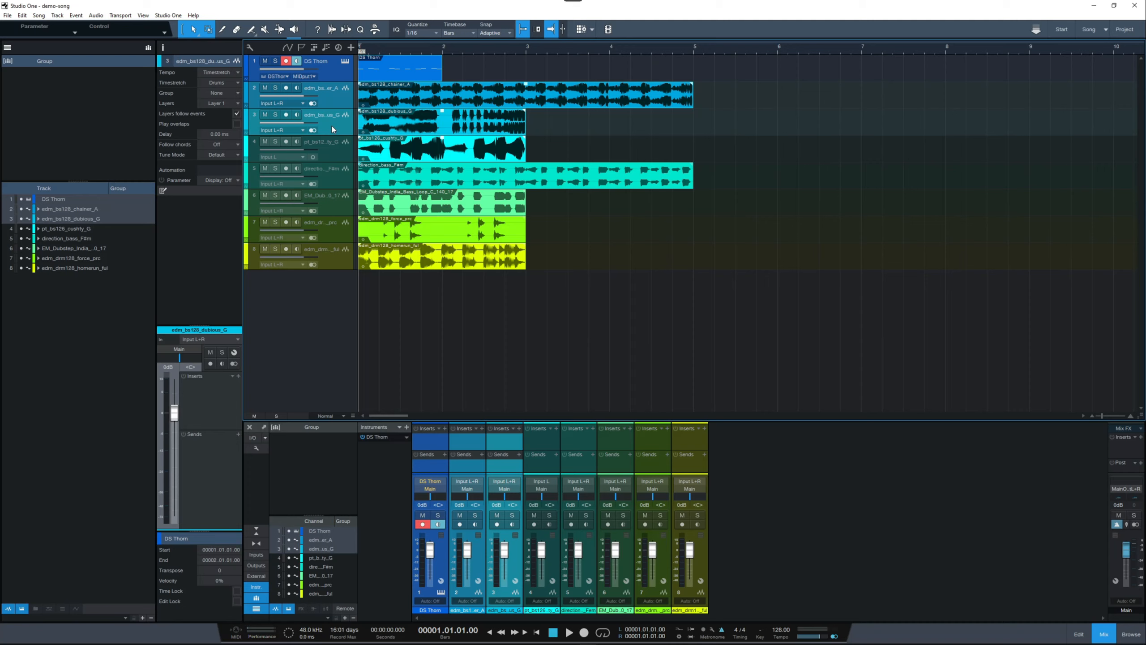
right_click(333, 130)
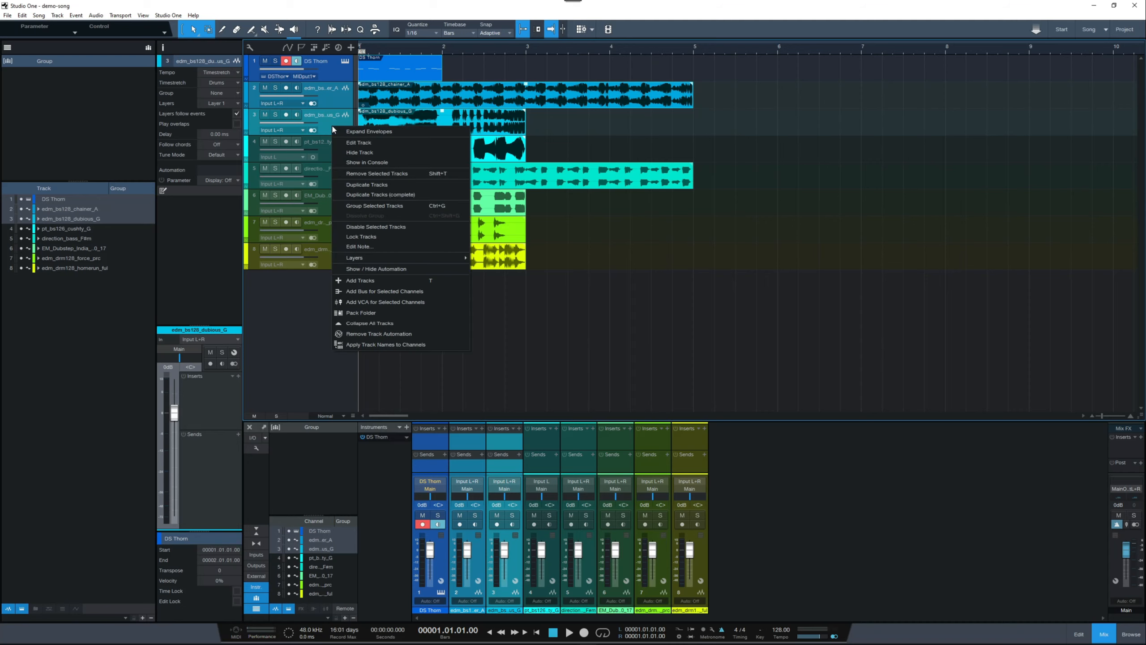
left_click(399, 210)
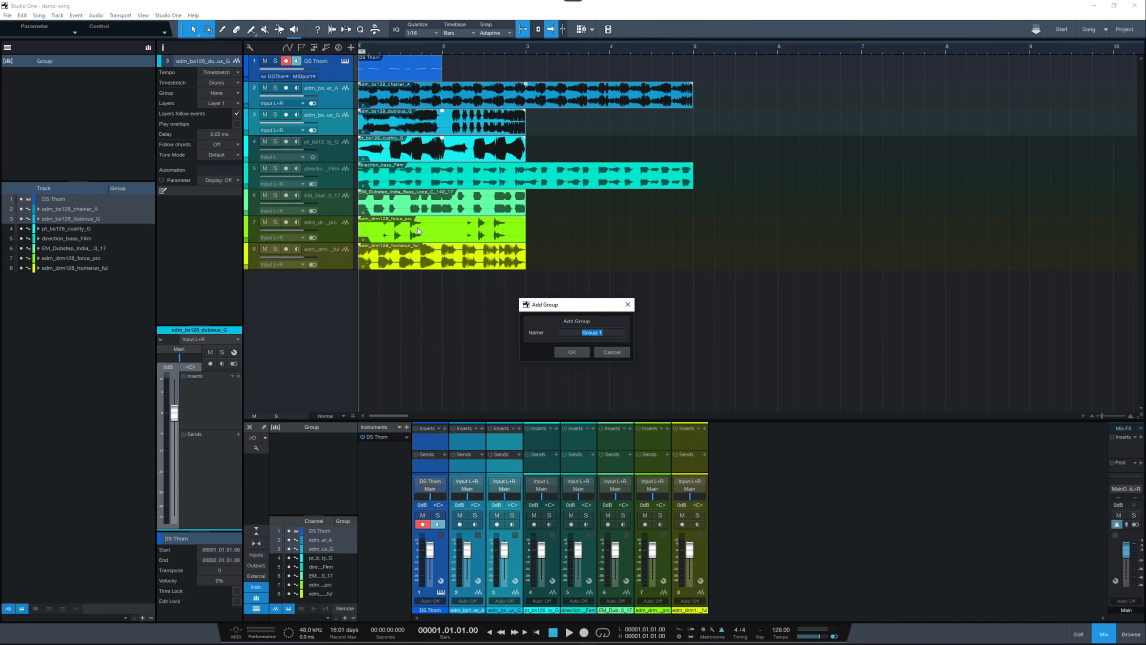
left_click(572, 352)
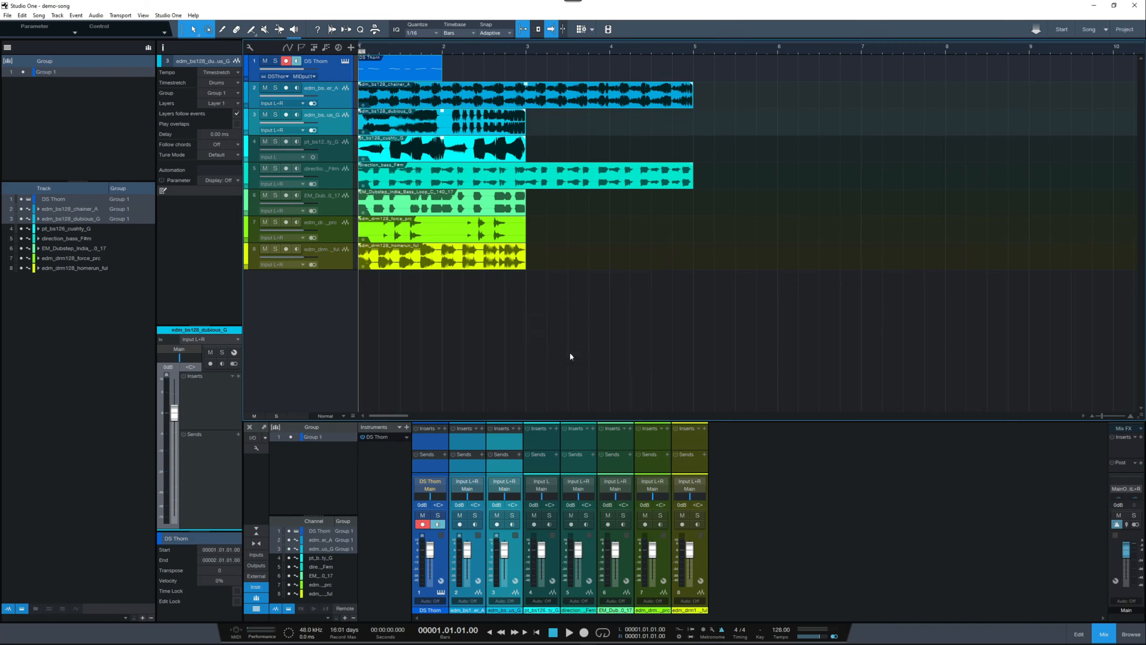
right_click(46, 75)
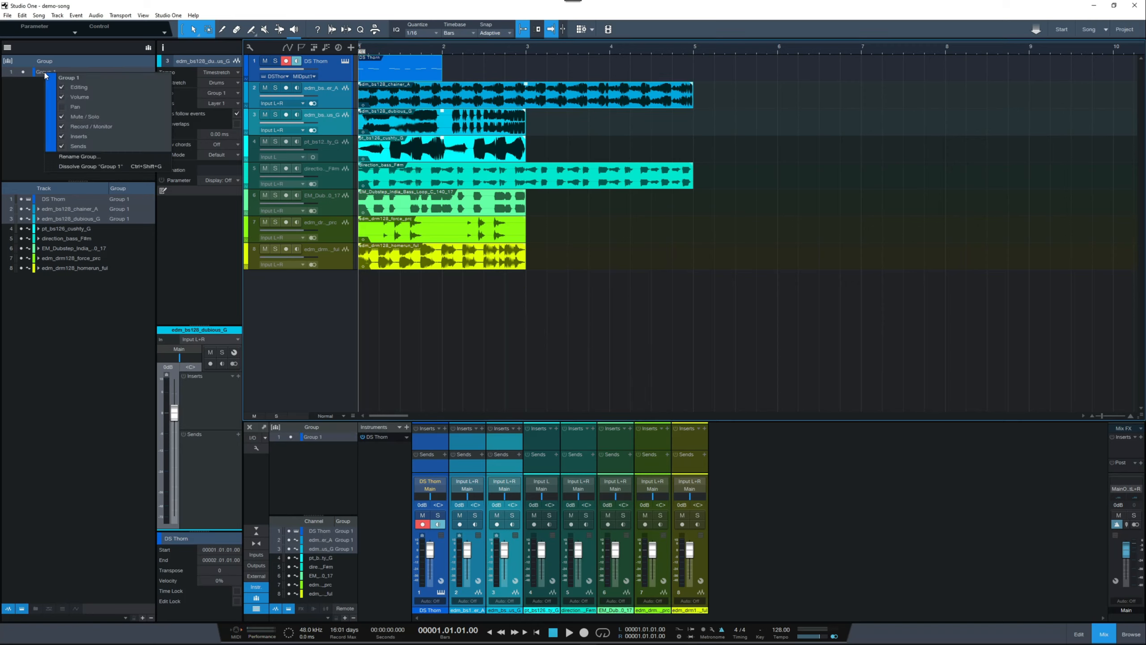
left_click(32, 136)
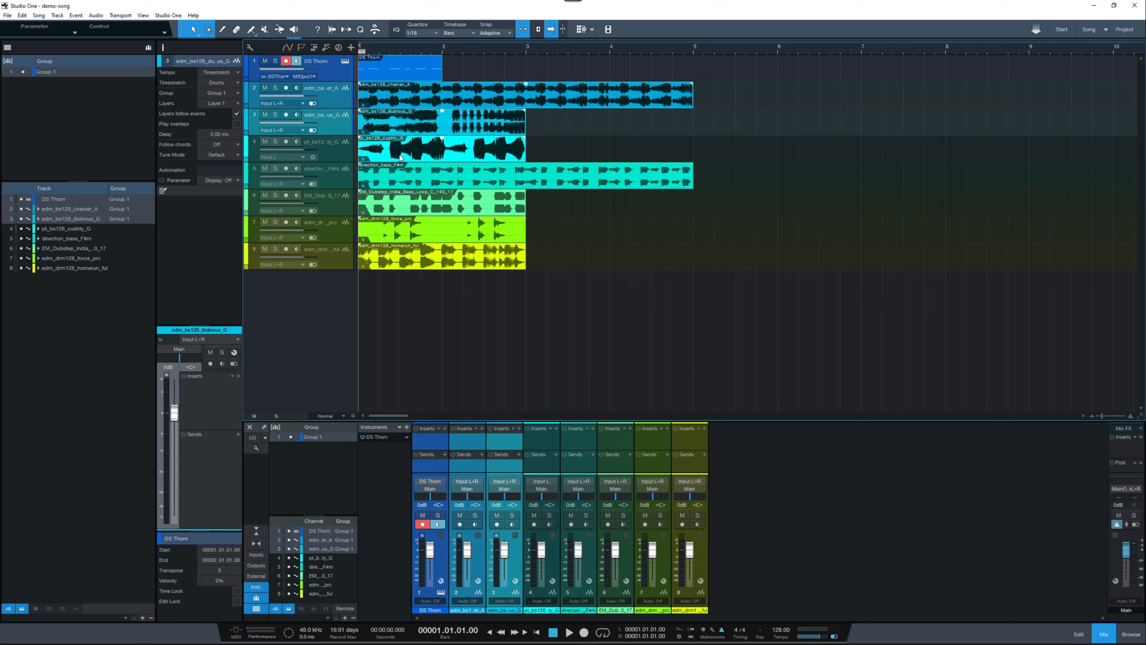
Step: Group the pt_bs126_cushty_G, direction_bass_F#m and EM_Dubstep_India bass loop tracks as Group 2
left_click(410, 157)
key("space")
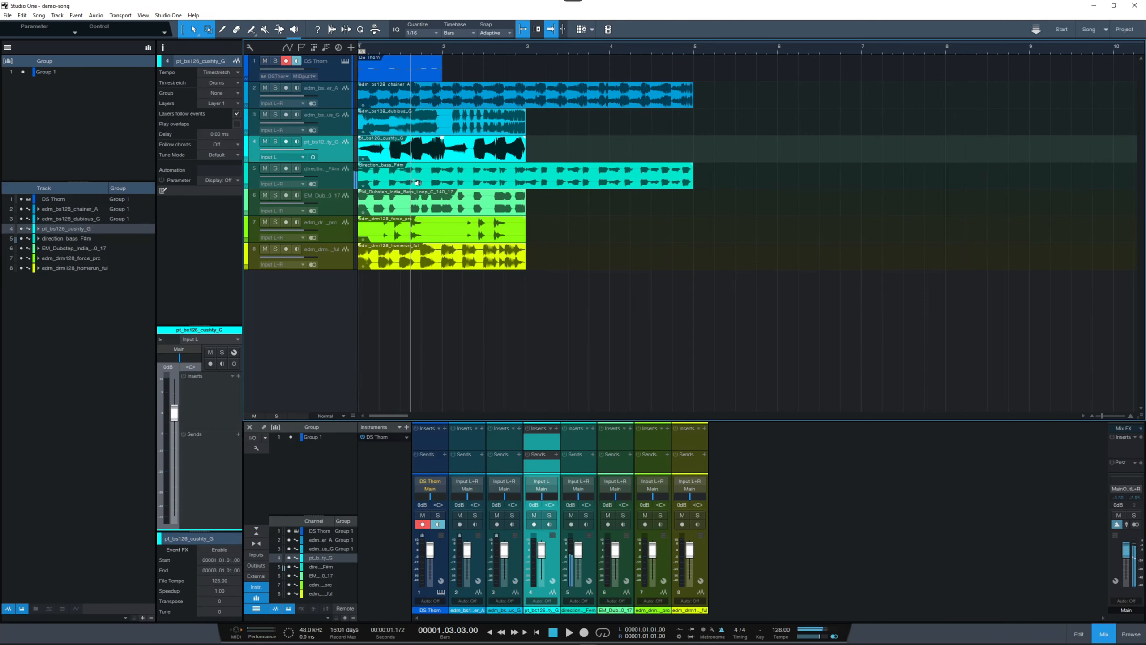
left_click(334, 181, "ctrl")
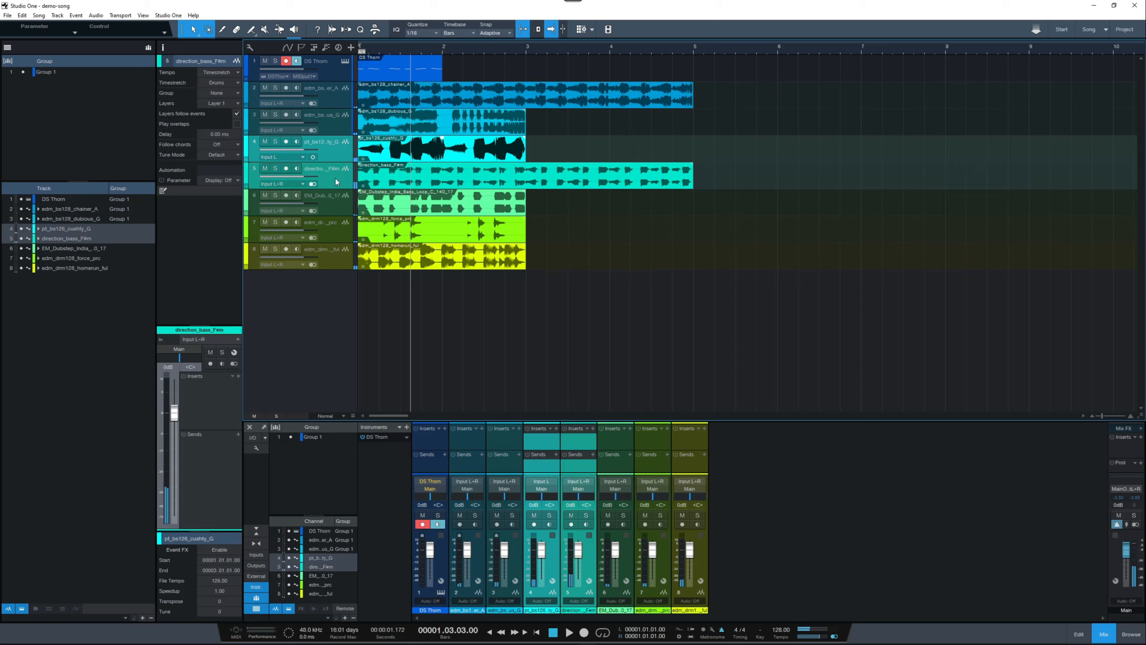
left_click(334, 203, "ctrl")
right_click(334, 204)
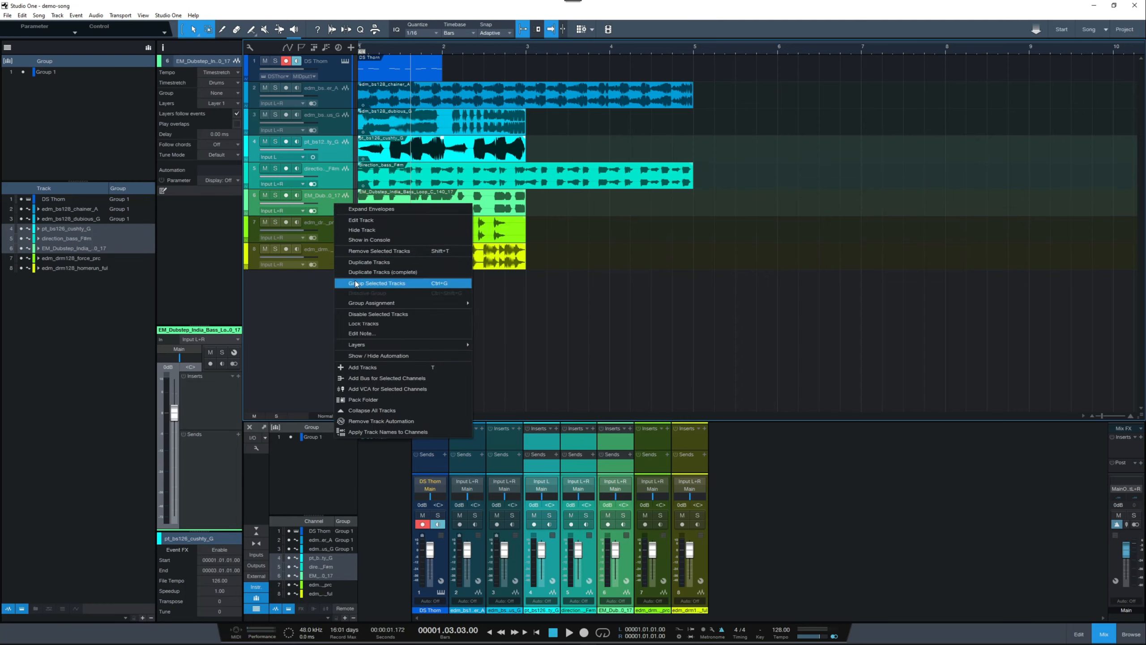
left_click(377, 283)
left_click(586, 353)
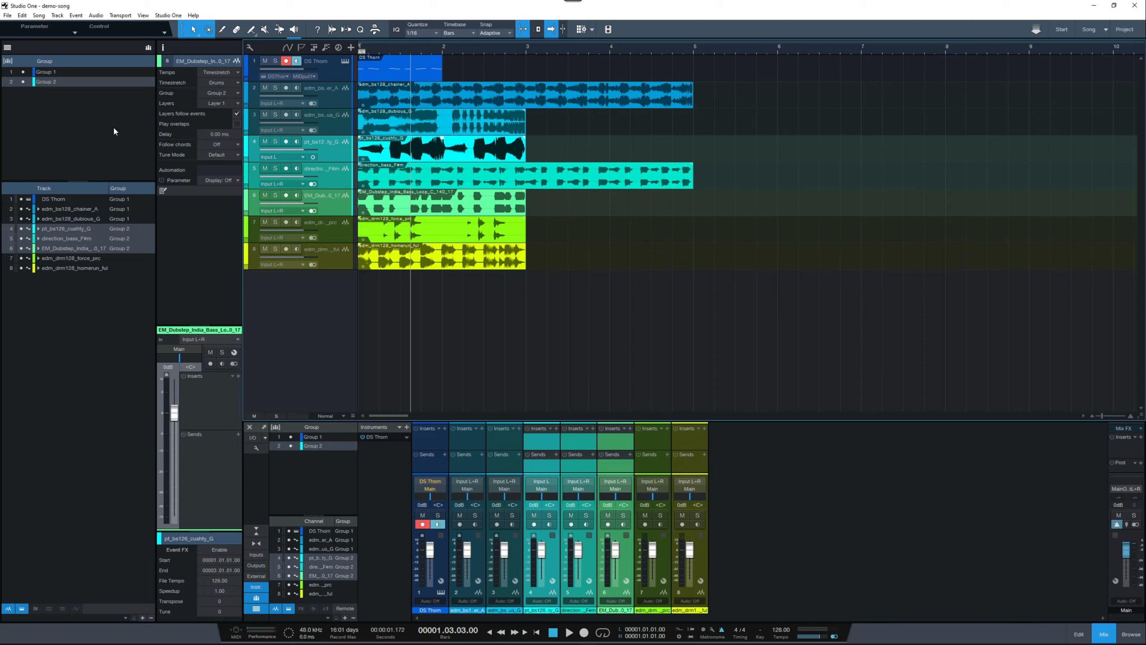
Step: Select Group 1 and Group 2 in turn to check which tracks belong to each
left_click(50, 74)
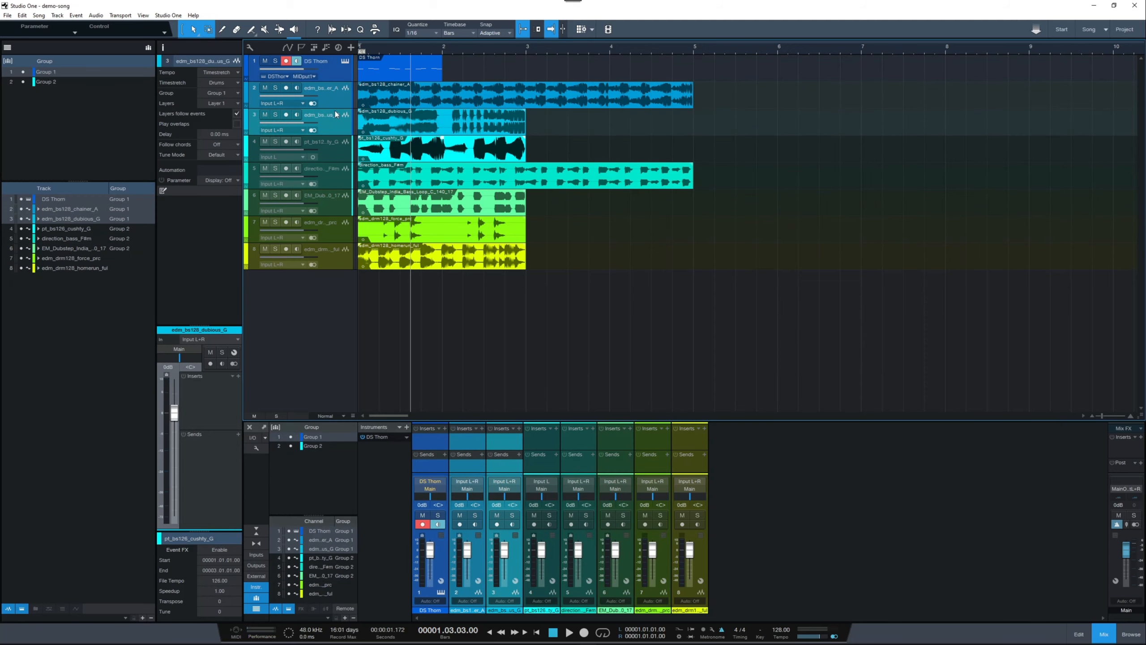
left_click(51, 82)
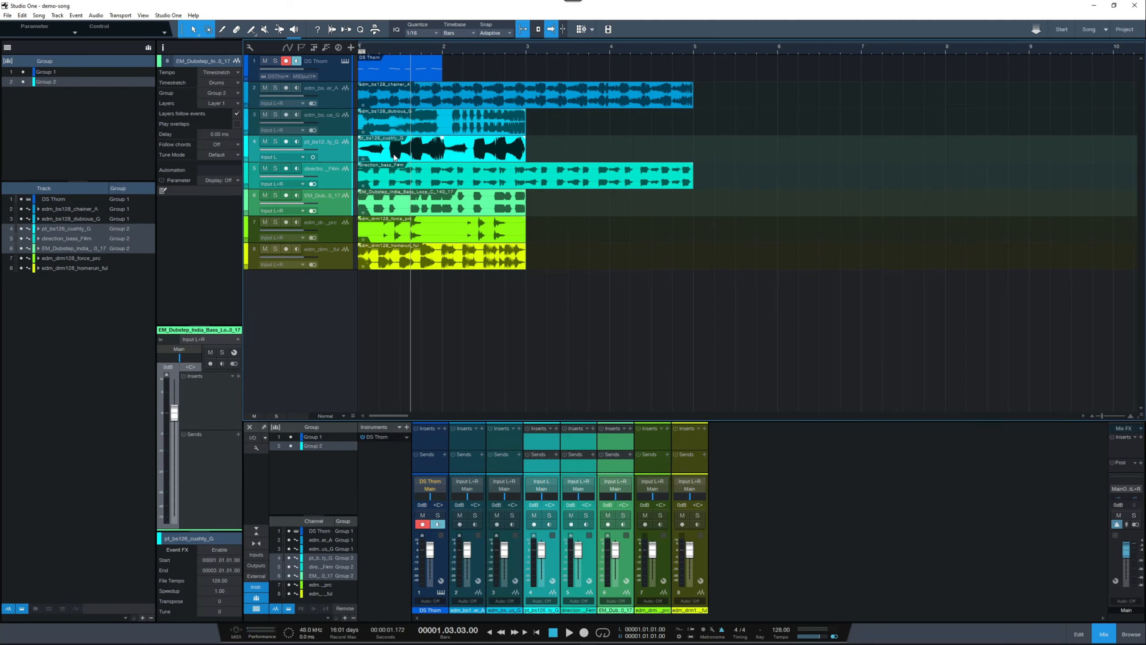
left_click(49, 73)
left_click(47, 83)
Step: Change the colour of Group 1 to light red
left_click(43, 73)
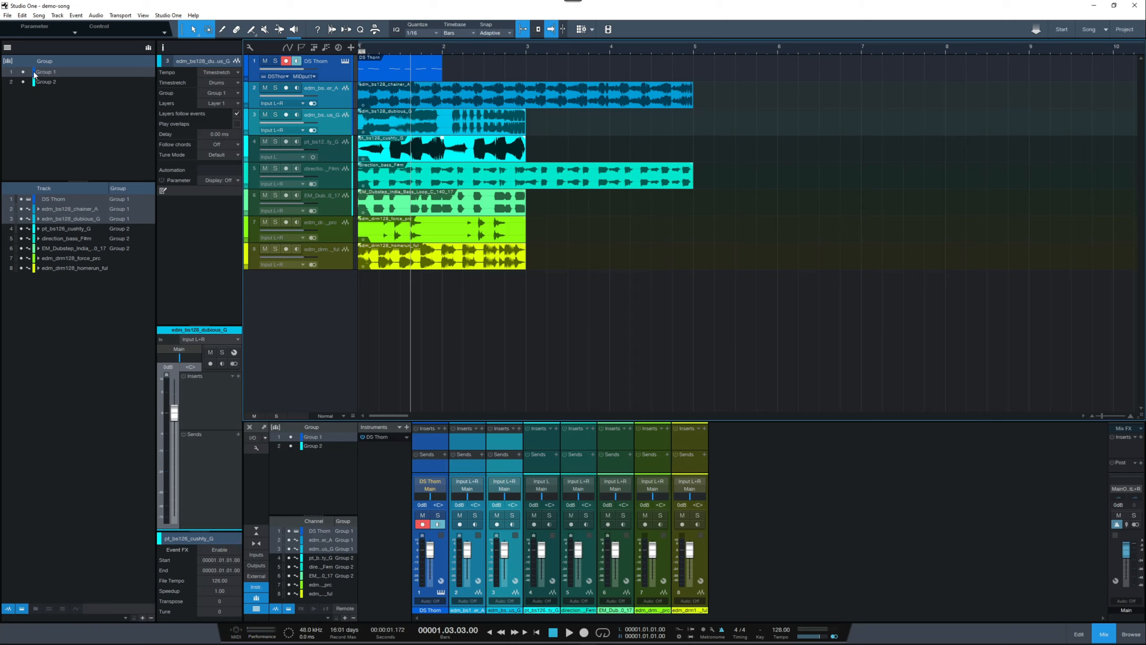
right_click(46, 75)
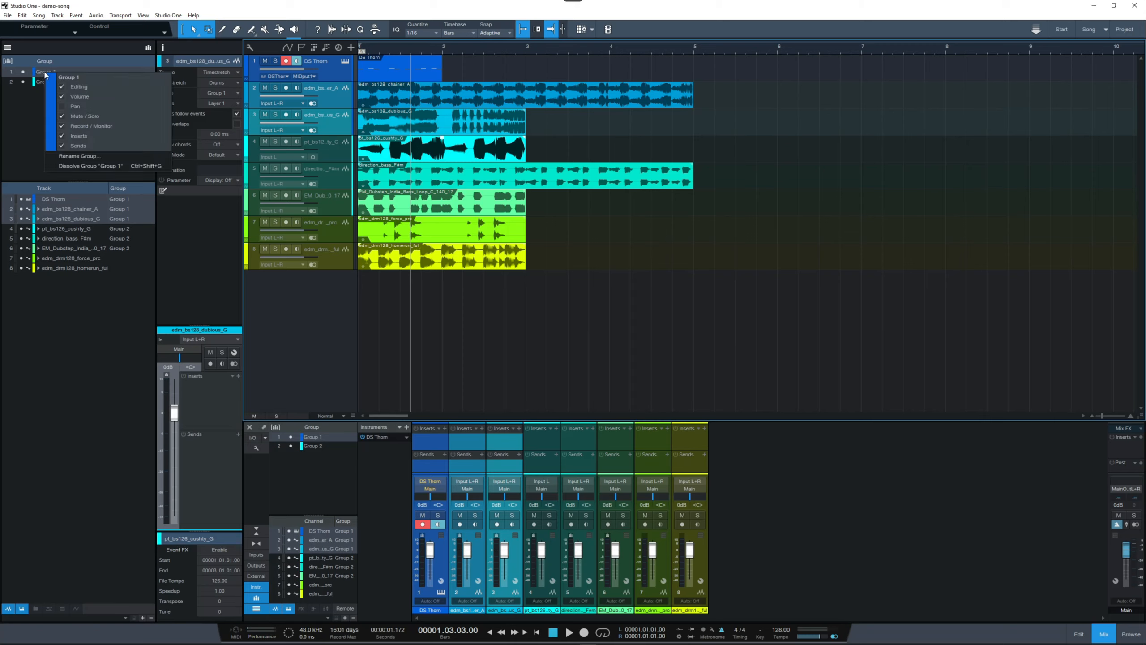
left_click(50, 86)
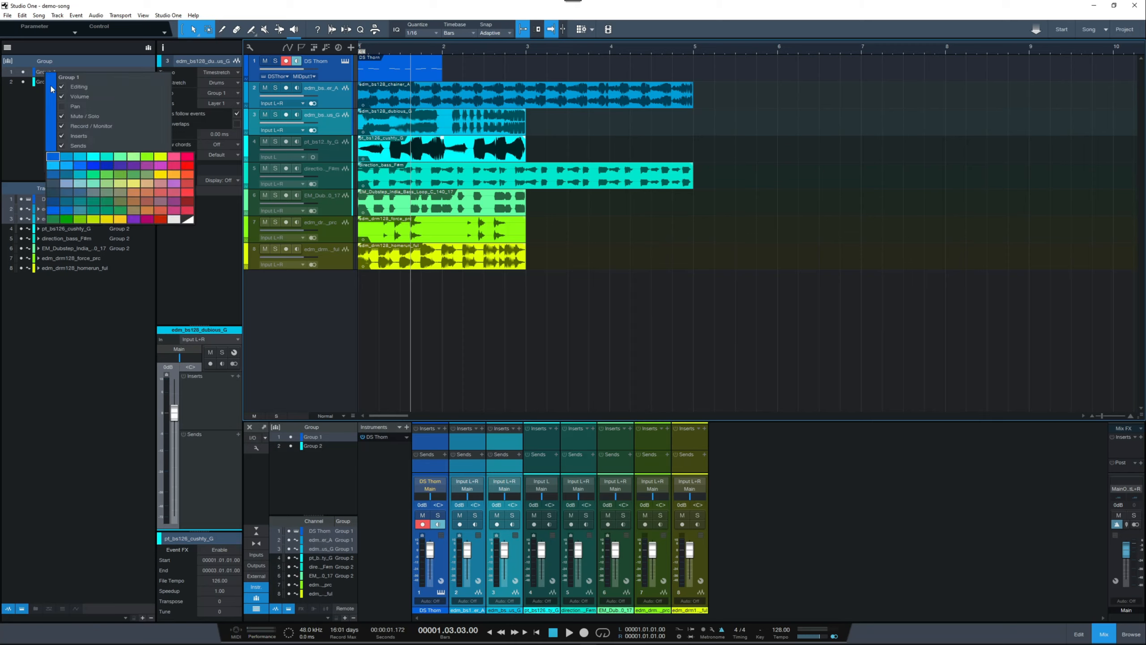
left_click(189, 186)
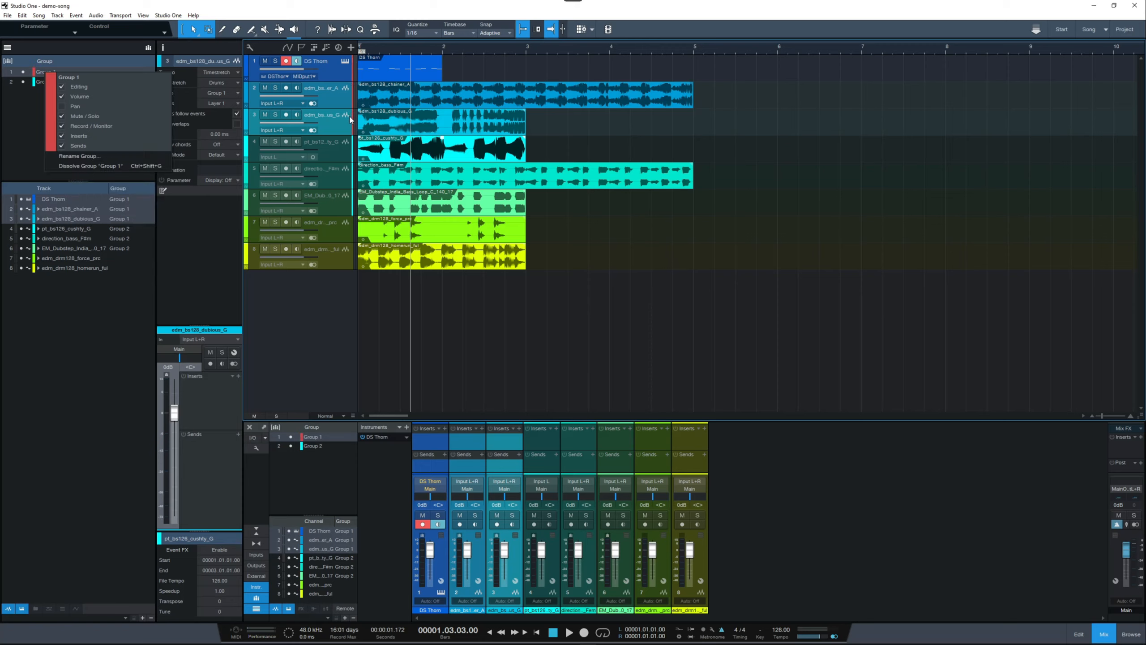
left_click(24, 109)
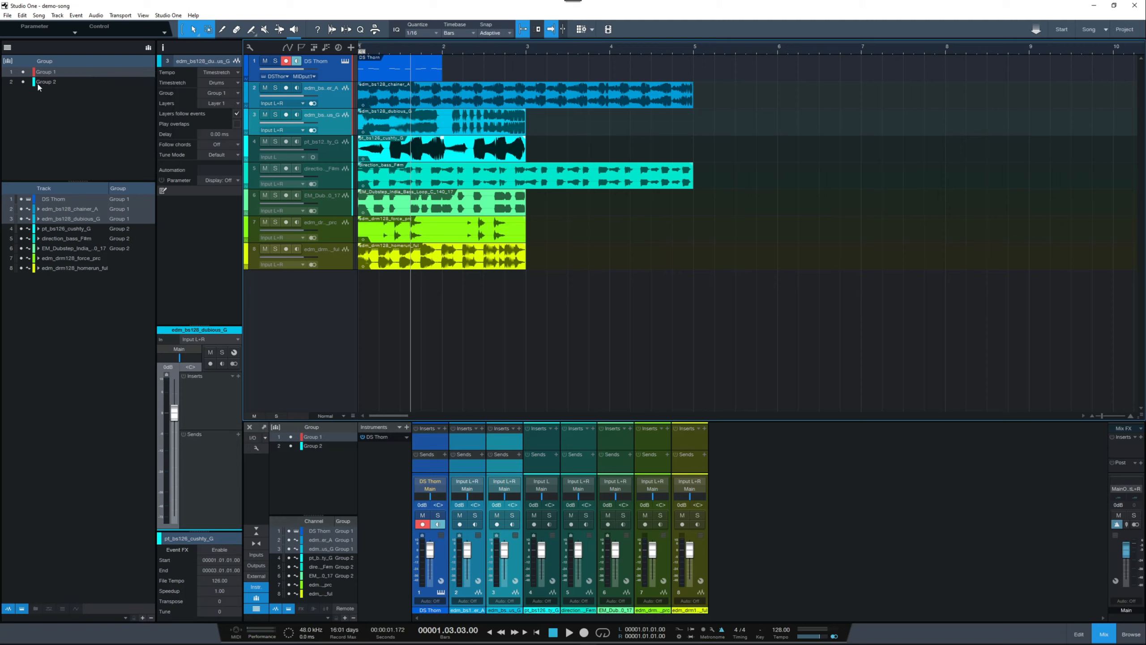
Step: Alternate between Group 2 and Group 1 in the arrangement's group list to compare the tracks each one selects
left_click(41, 82)
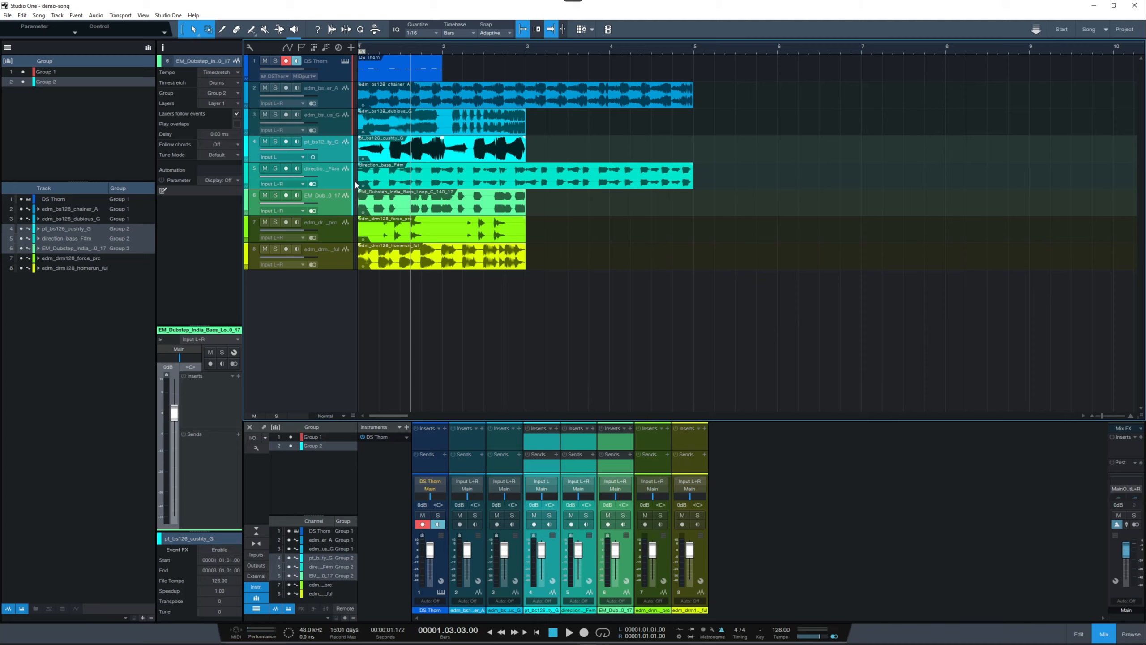
left_click(45, 73)
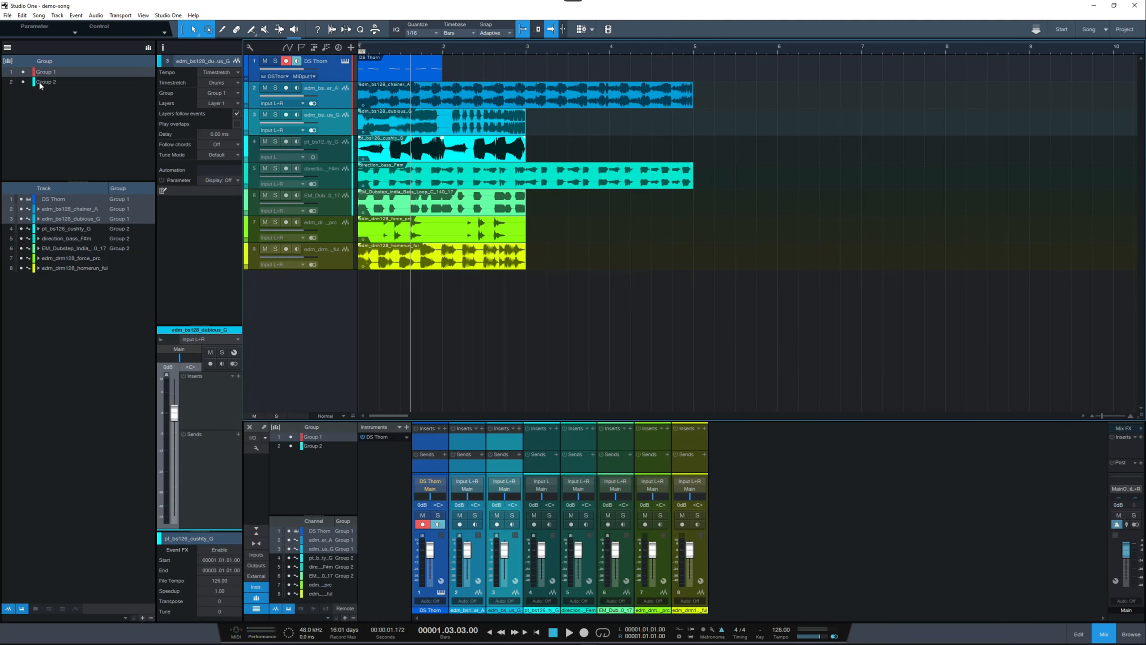
left_click(42, 83)
left_click(42, 73)
left_click(52, 81)
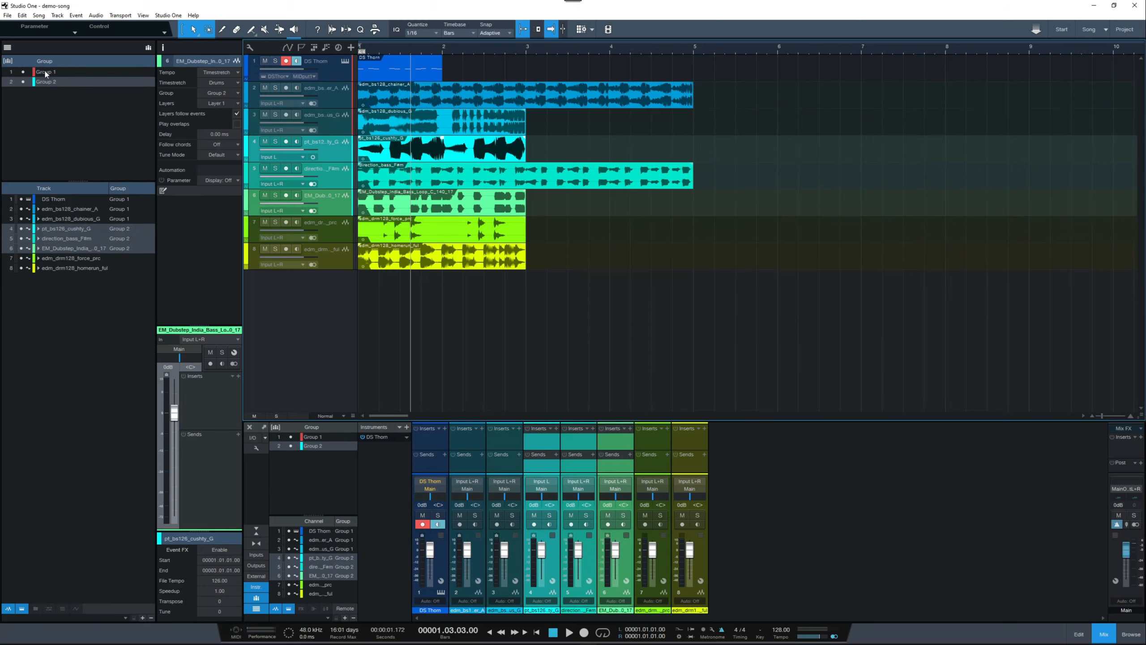
left_click(46, 73)
left_click(48, 80)
left_click(46, 72)
left_click(49, 82)
left_click(45, 72)
left_click(49, 81)
Step: Alternate between Group 1 and Group 2 in the console's group list to compare the channels each one selects
left_click(316, 437)
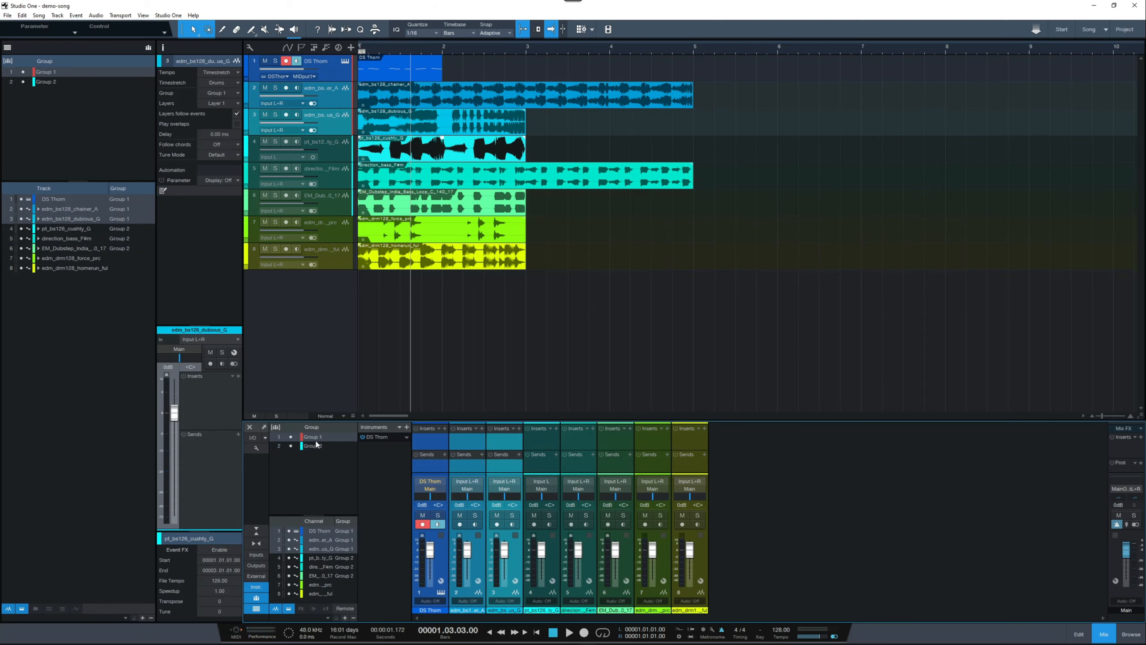
left_click(317, 446)
left_click(317, 437)
left_click(317, 446)
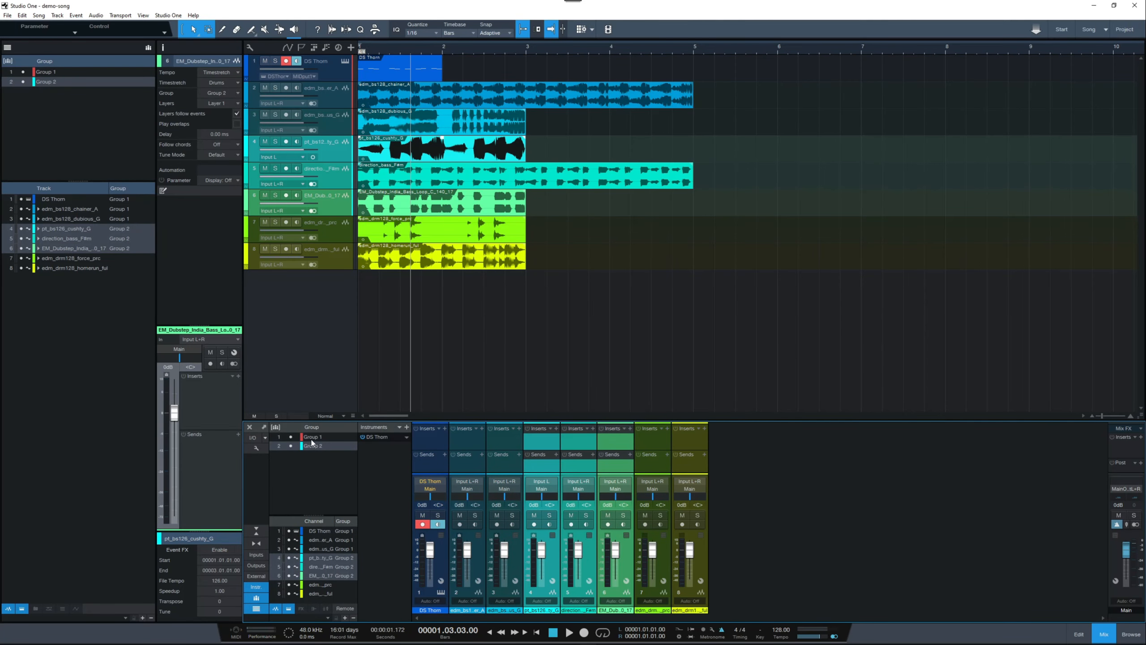
left_click(317, 437)
left_click(317, 446)
left_click(316, 437)
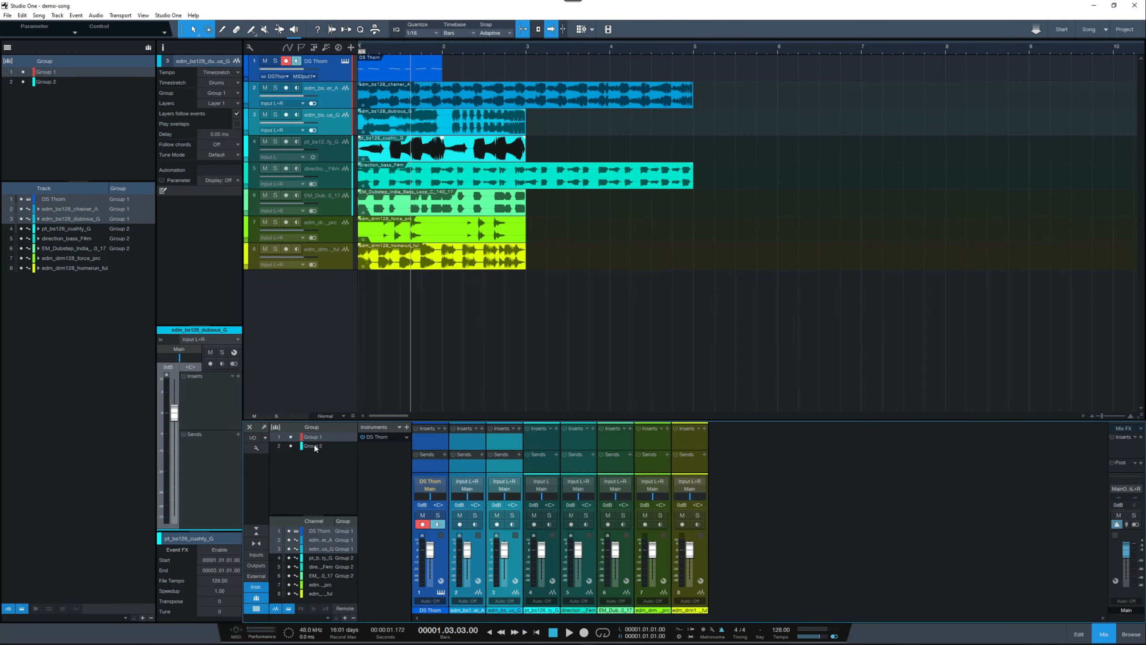
left_click(314, 445)
left_click(314, 438)
left_click(317, 446)
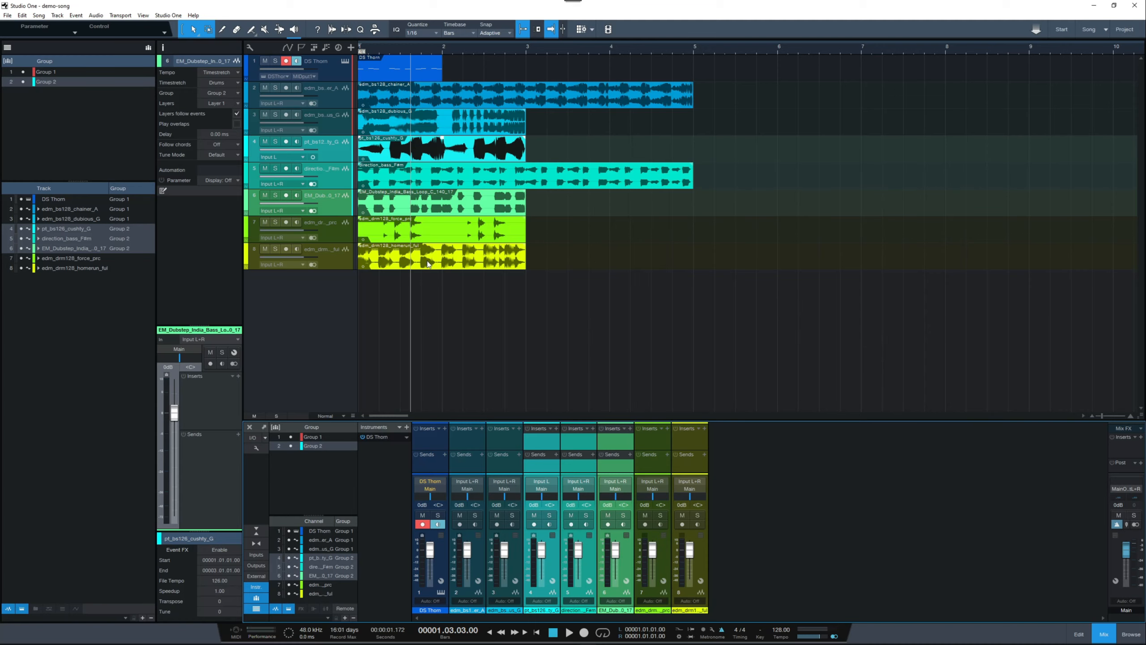
Step: Select individual tracks in the arrangement to check the group assignment in each one's inspector, including the two ungrouped drum tracks
left_click(344, 238)
left_click(345, 260)
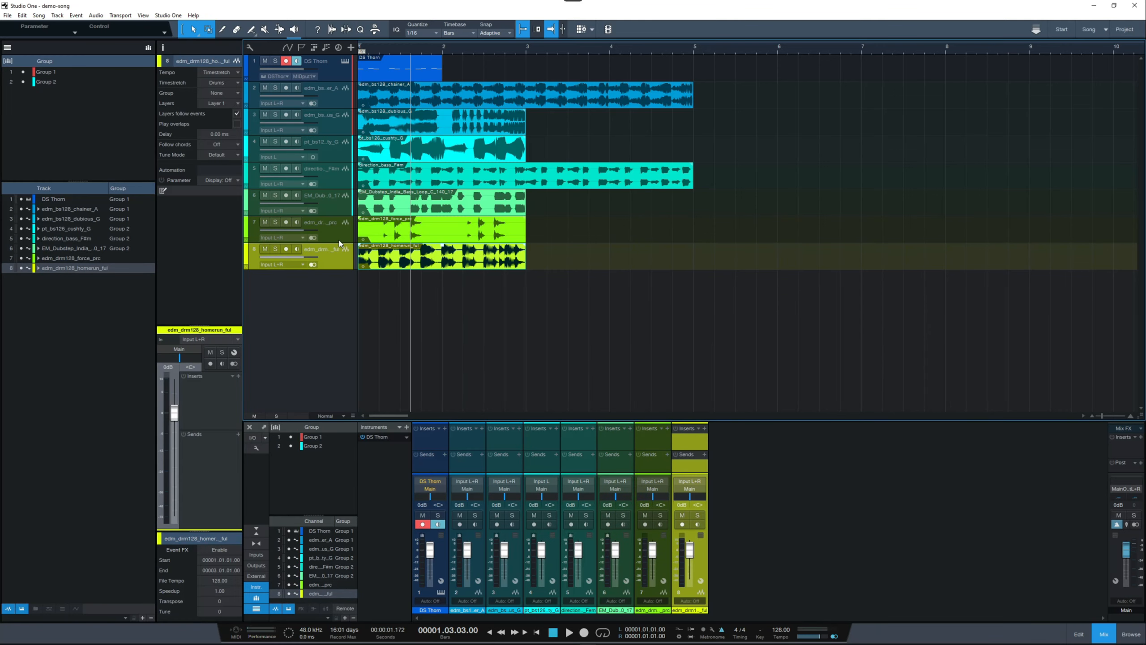
left_click(339, 240)
left_click(344, 260)
left_click(339, 74)
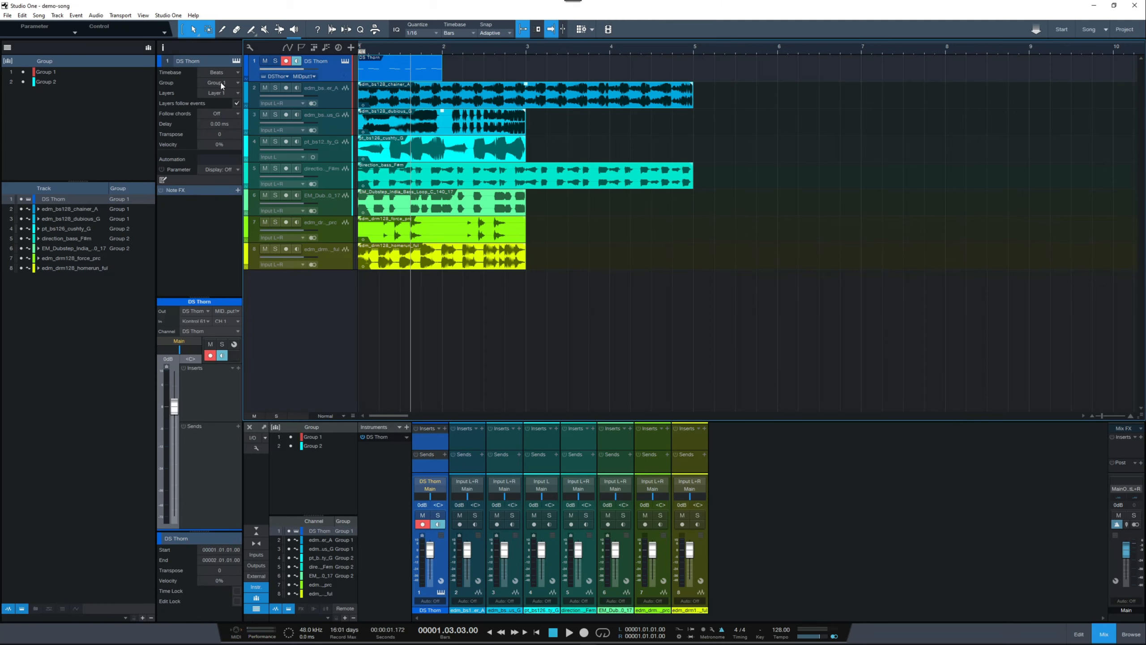
left_click(336, 107)
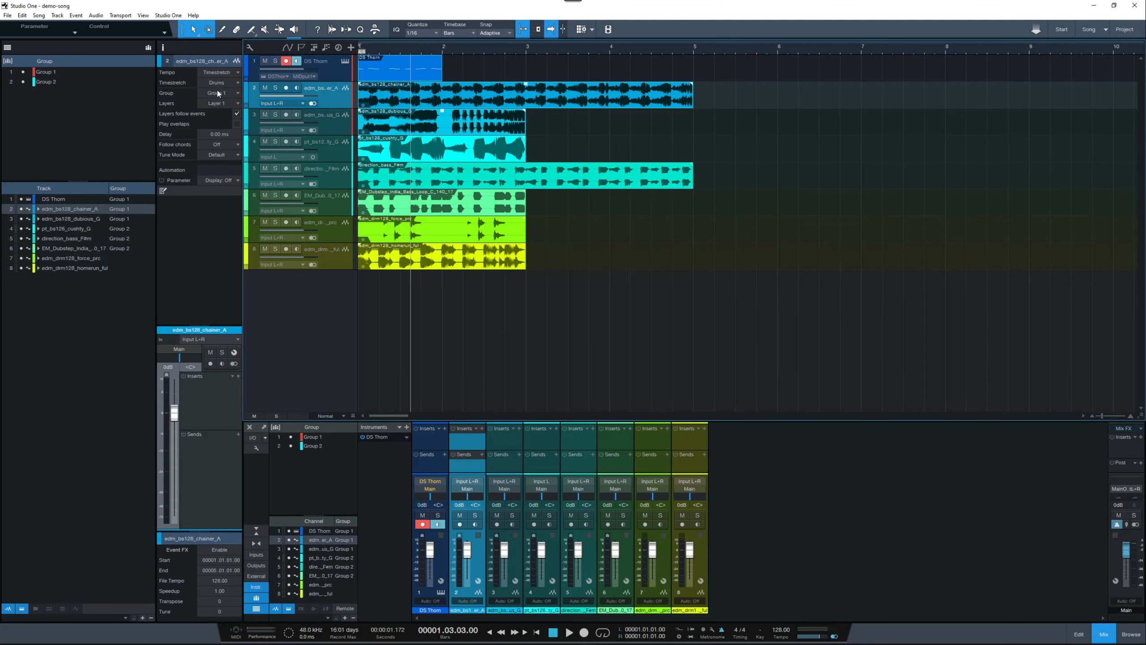
left_click(336, 183)
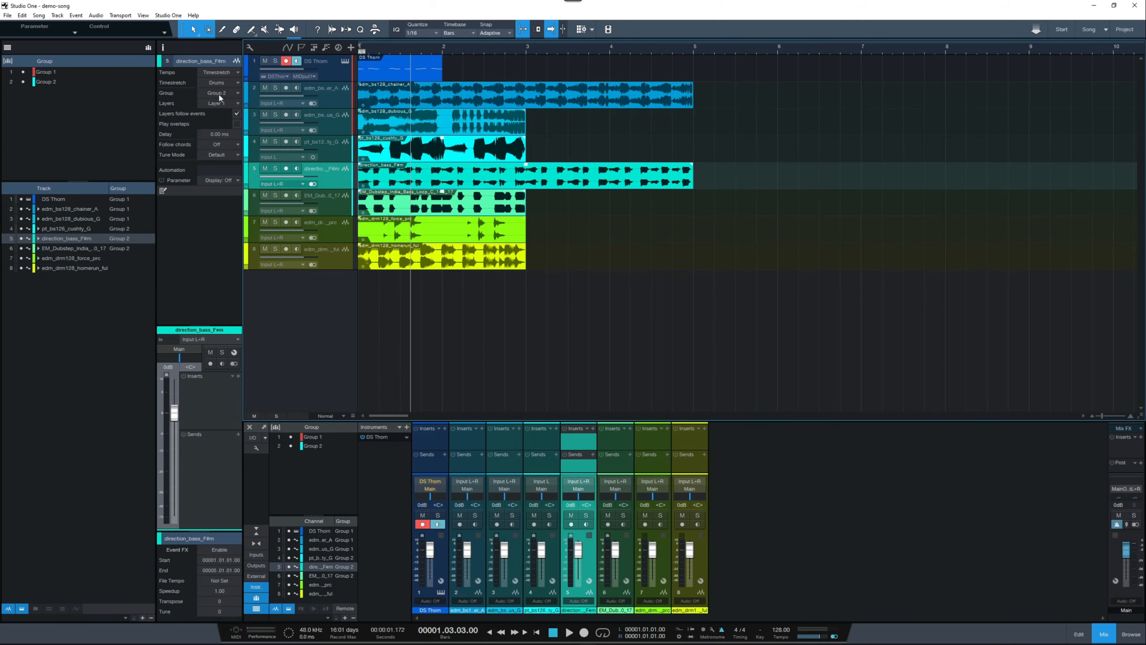
left_click(336, 236)
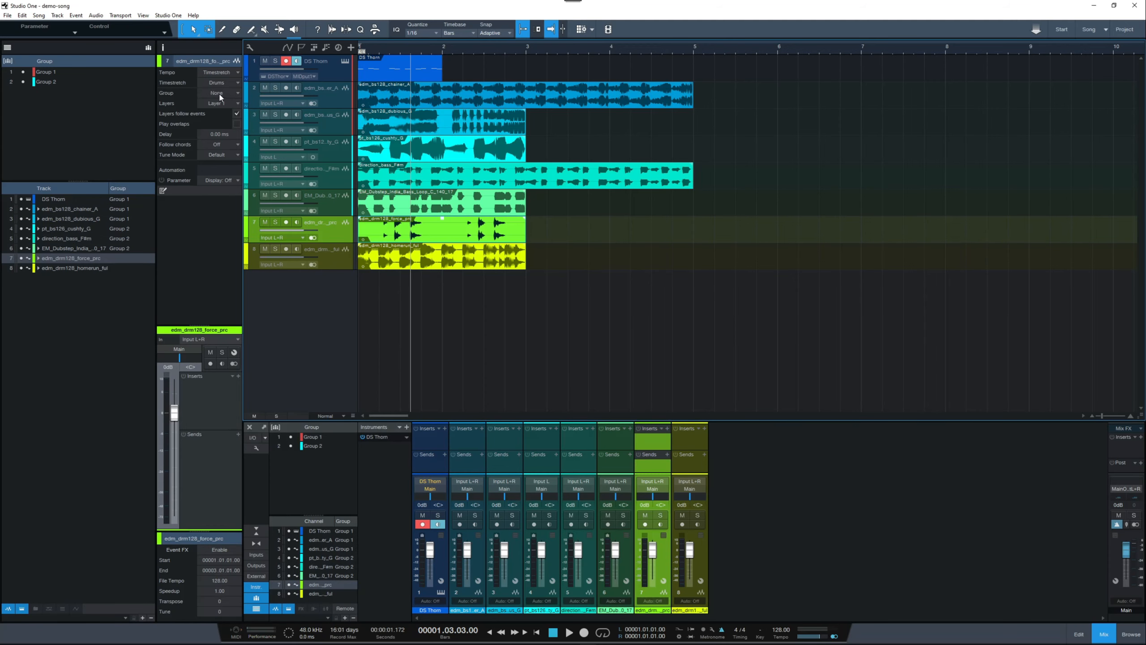
left_click(339, 260)
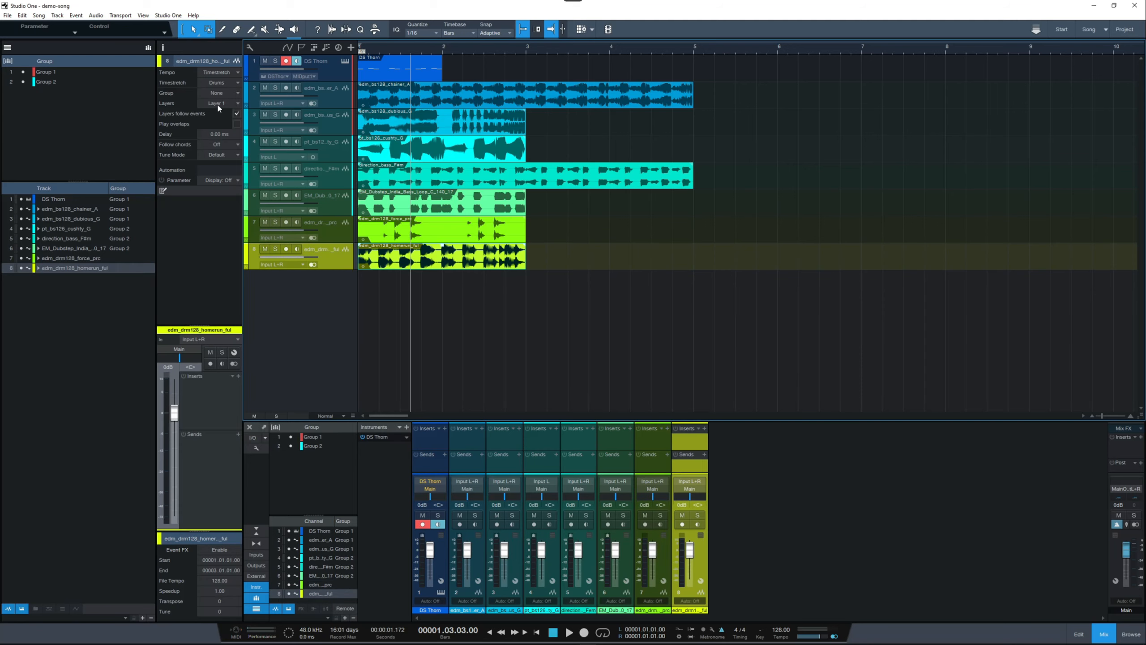
Step: Enable the group assignment component on the console's channel strips
left_click(255, 448)
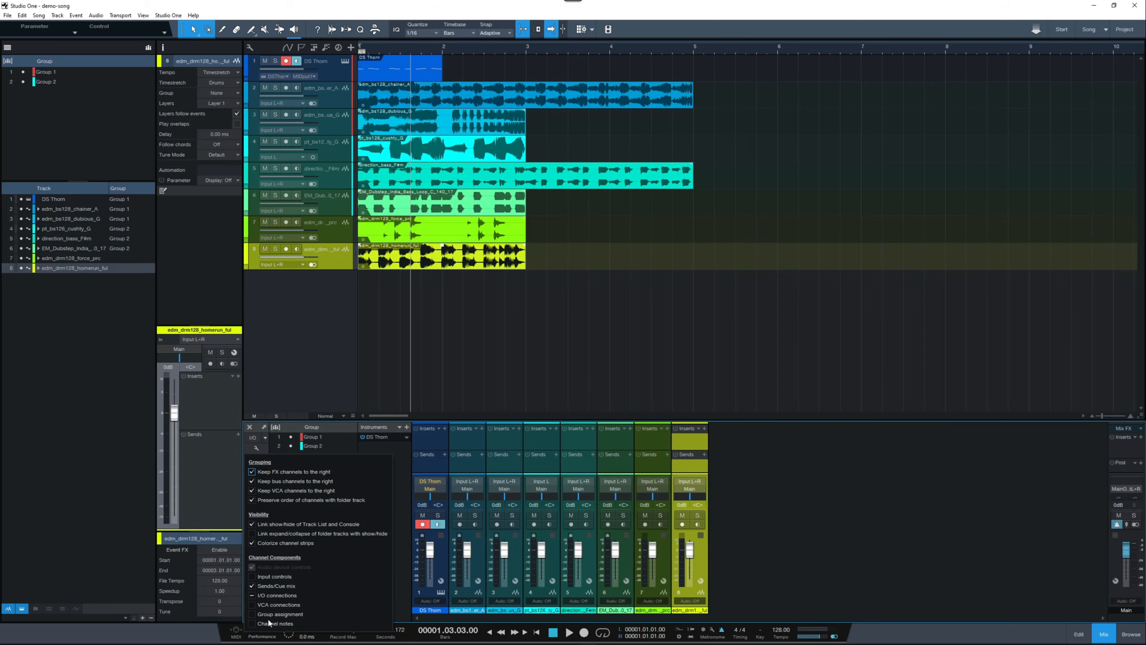
left_click(252, 614)
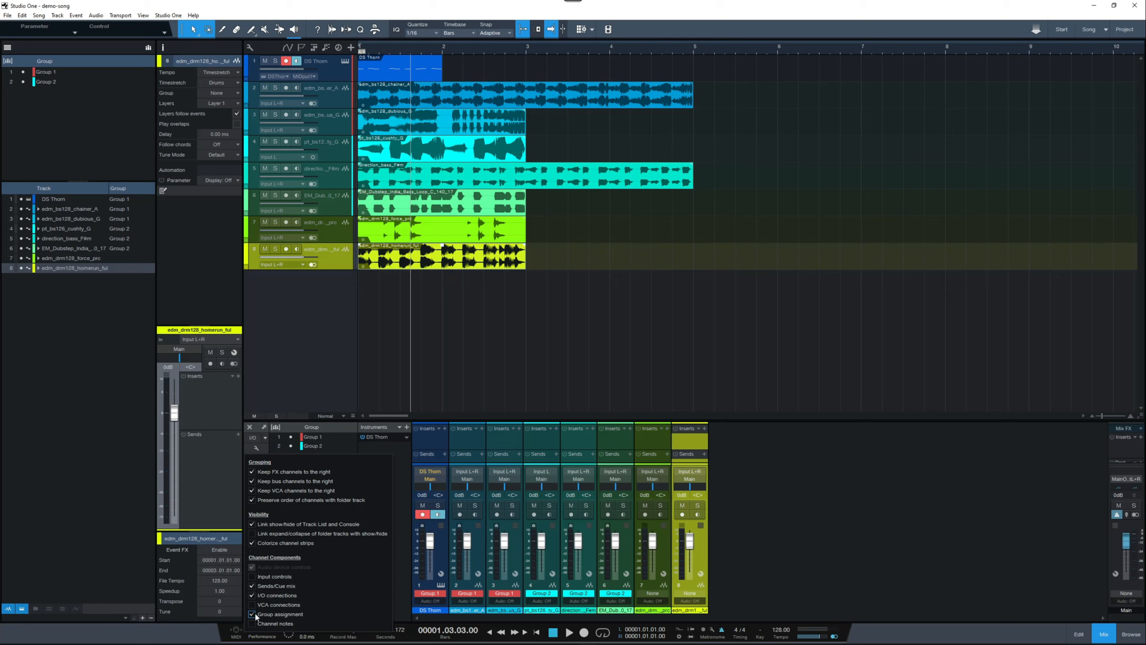
left_click(718, 584)
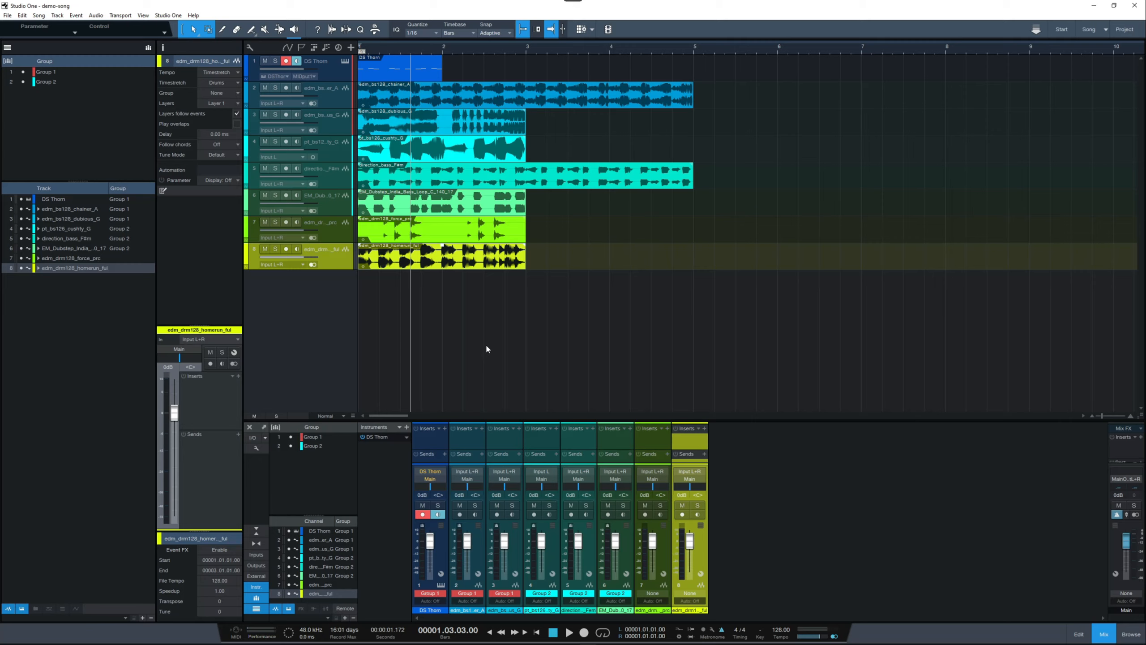
Step: Insert Dada Life's Endless Smile 64 on the DS Thorn channel and move its plug-in window clear of the console
left_click(445, 429)
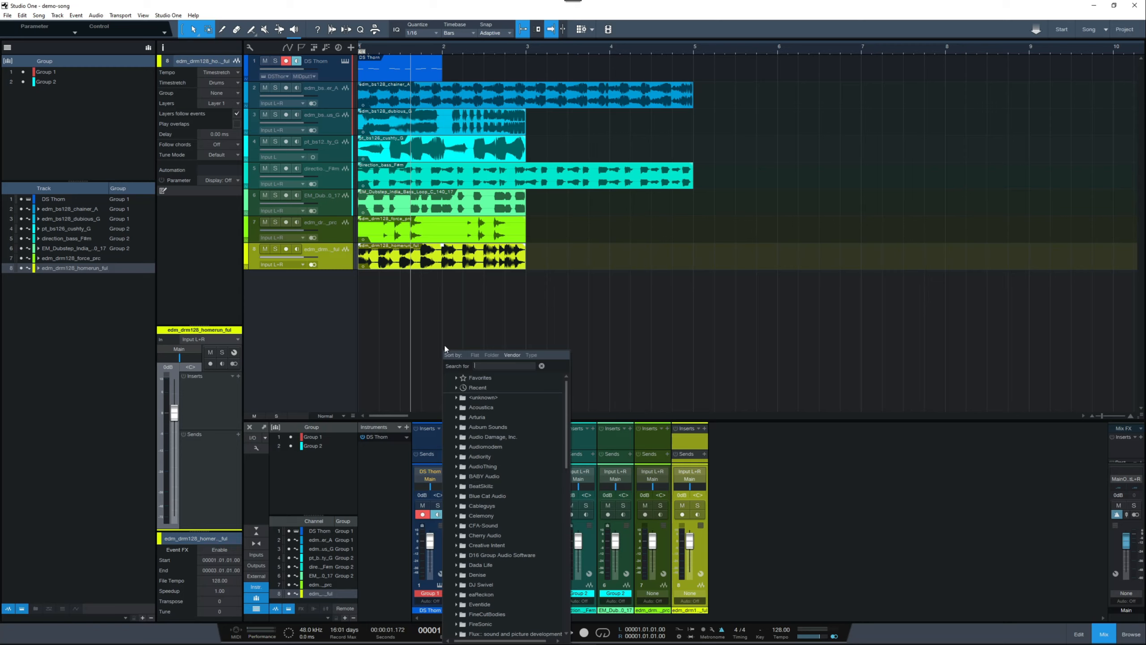
left_click(457, 566)
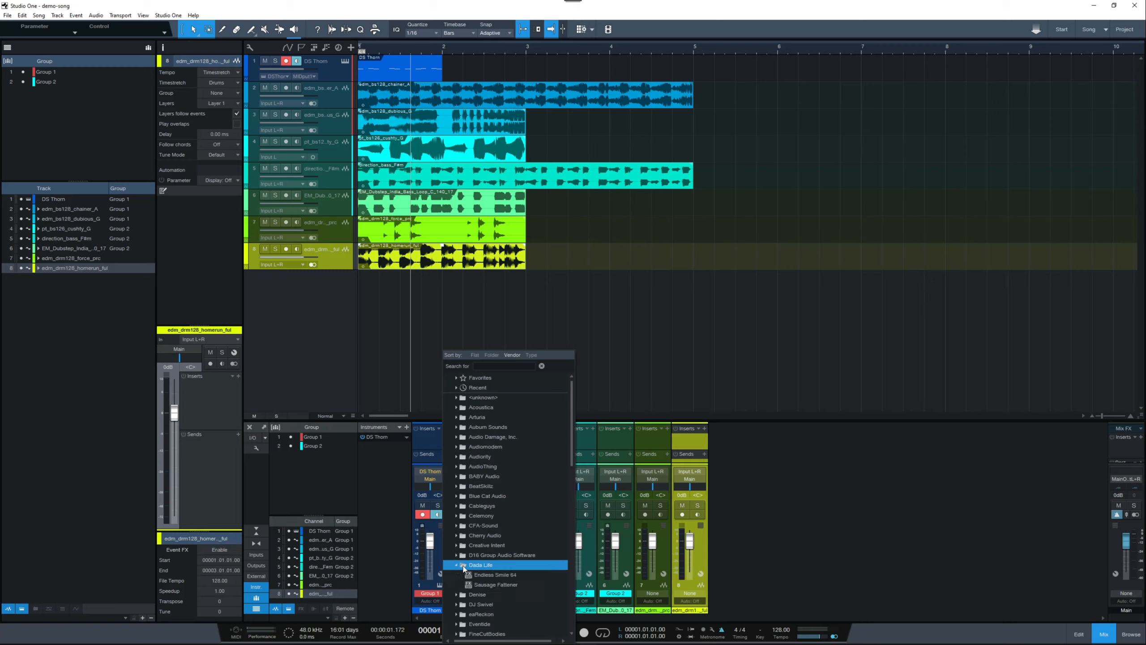
left_click(493, 572)
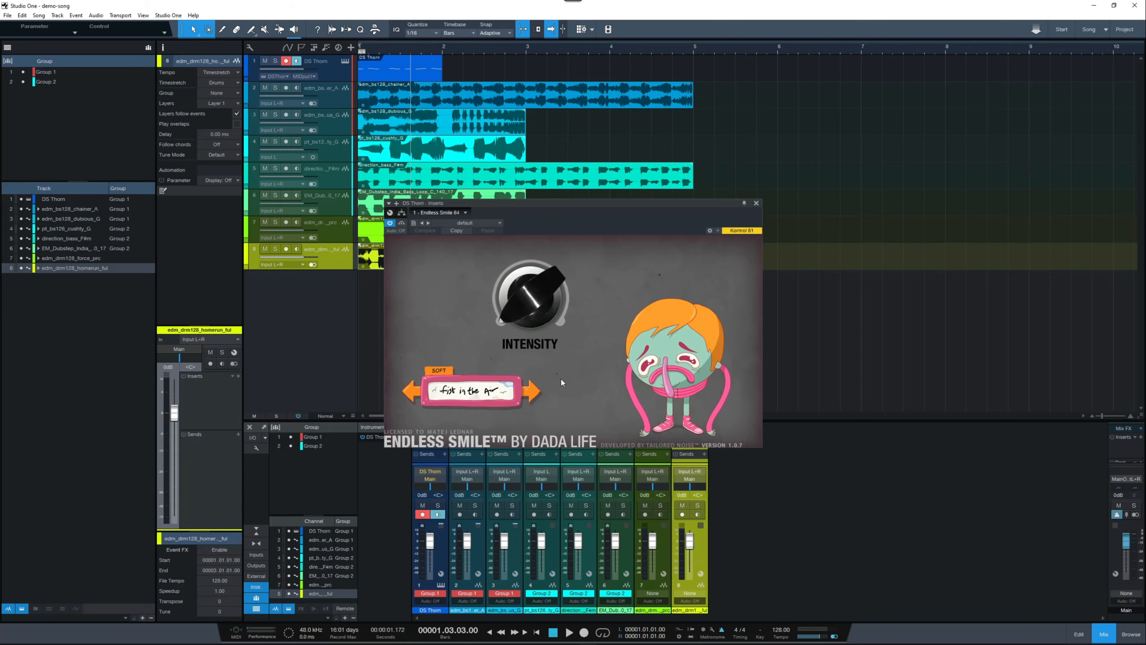
left_click_drag(581, 201, 654, 86)
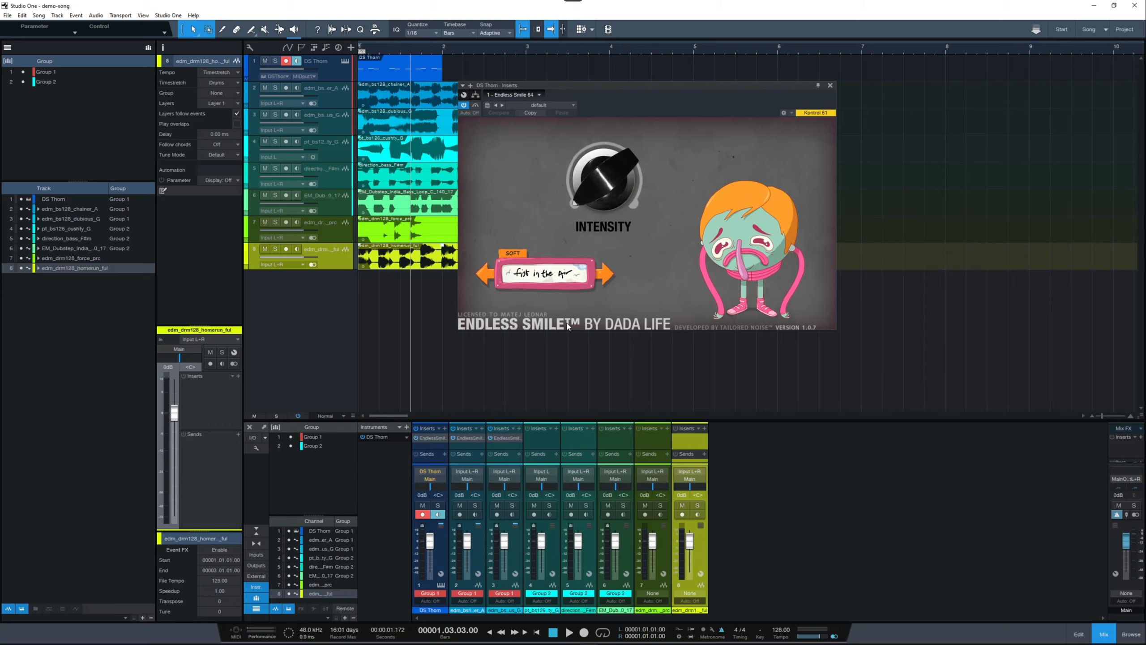
Step: Switch the Endless Smile effect on DS Thorn to the Broken Teeth mode
left_click(609, 276)
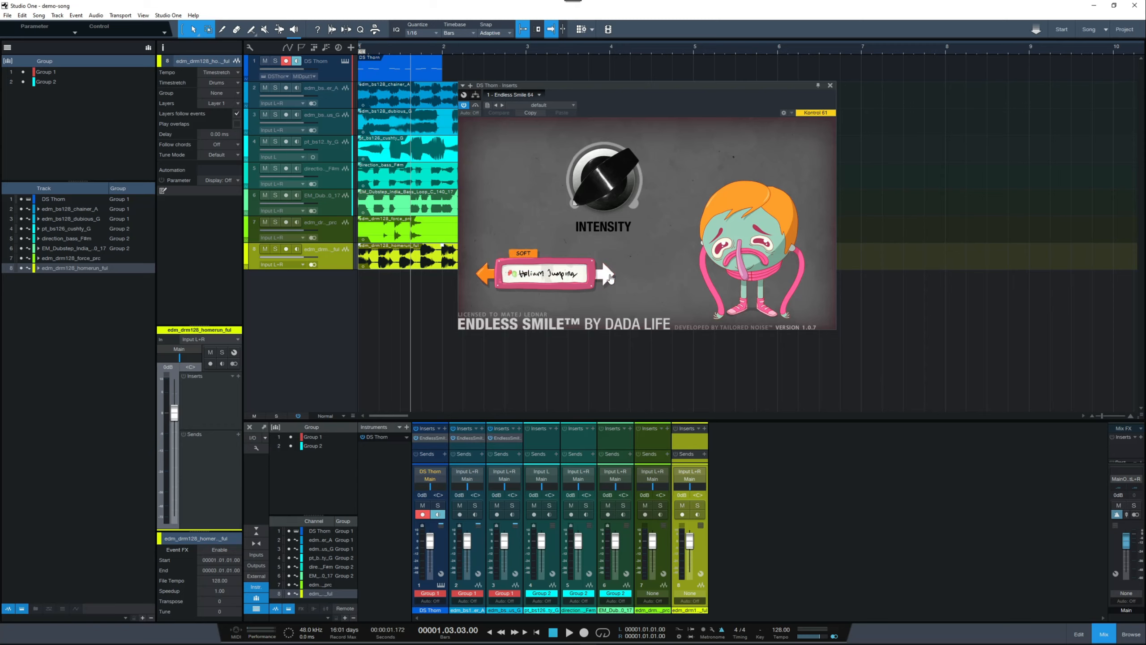
left_click(610, 277)
left_click(609, 278)
left_click(610, 277)
left_click(609, 277)
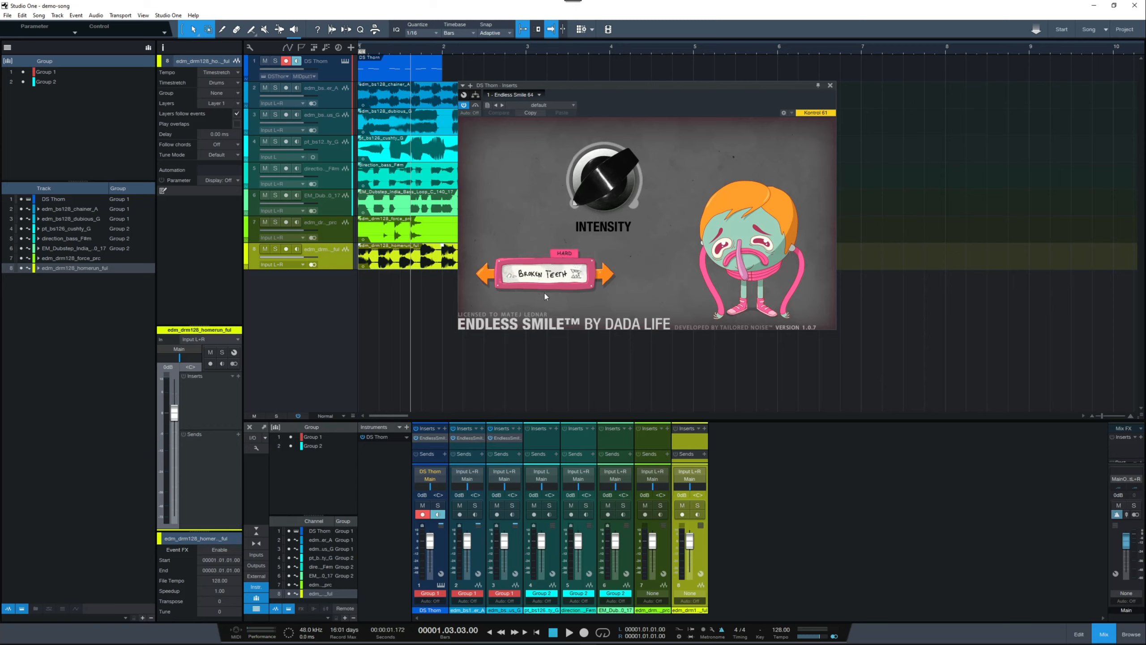
Step: Inspect the Endless Smile 64 inserts on the other two Group 1 channels to compare their settings with DS Thorn's
left_click(471, 438)
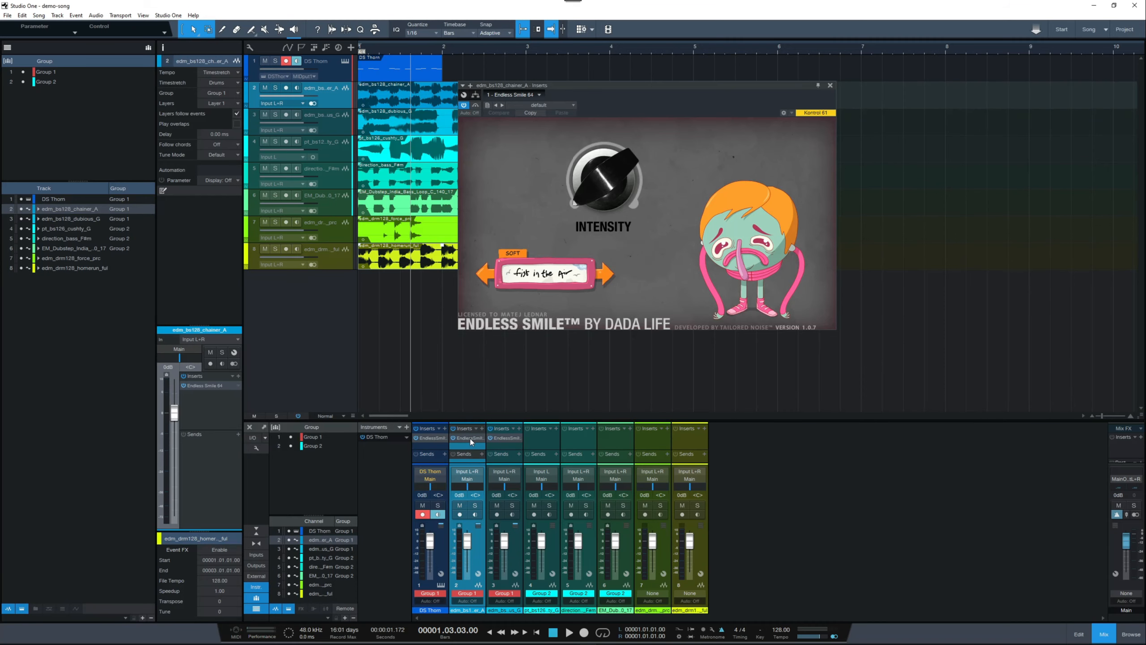
left_click(506, 438)
left_click(505, 439)
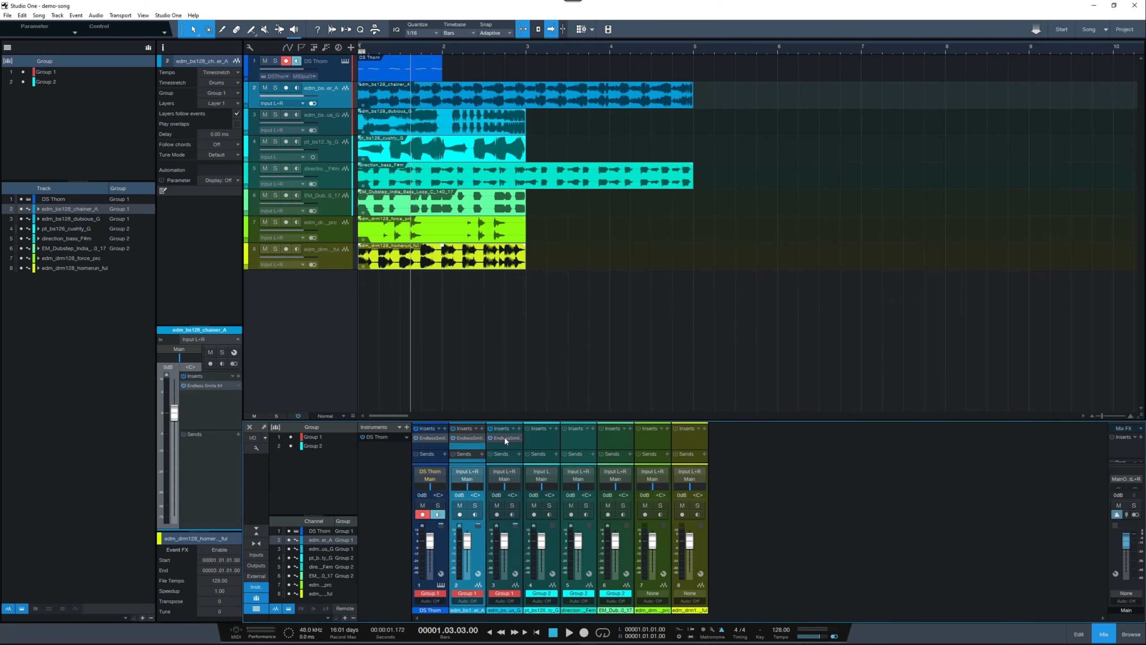
left_click(505, 437)
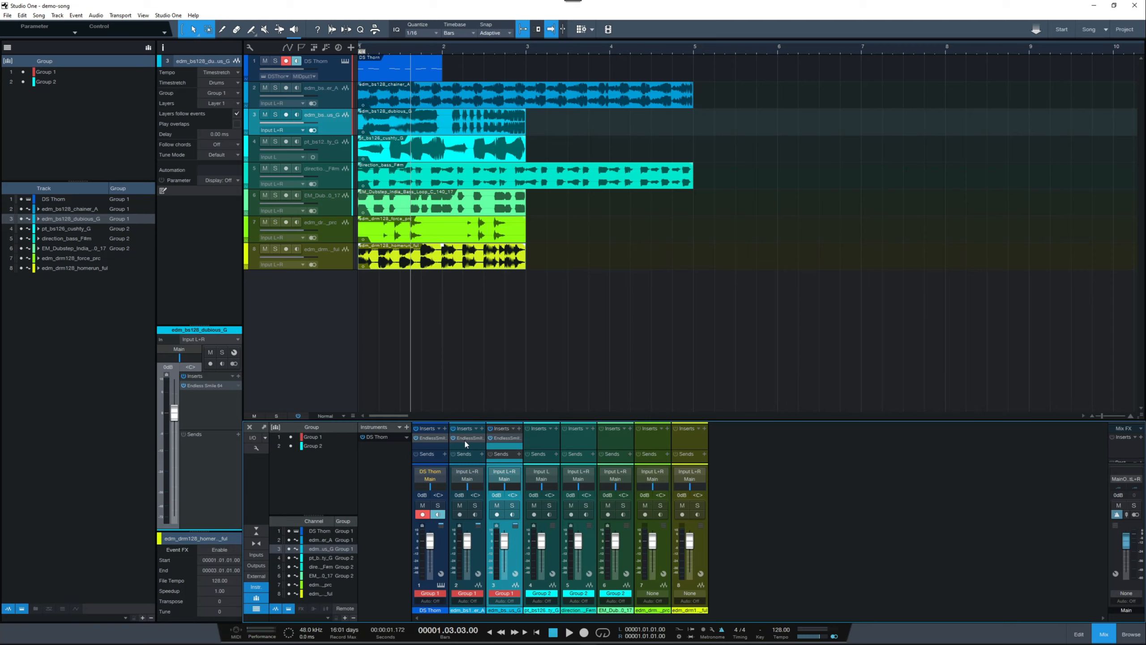
Step: Remove the Endless Smile 64 insert from the DS Thorn channel
right_click(427, 438)
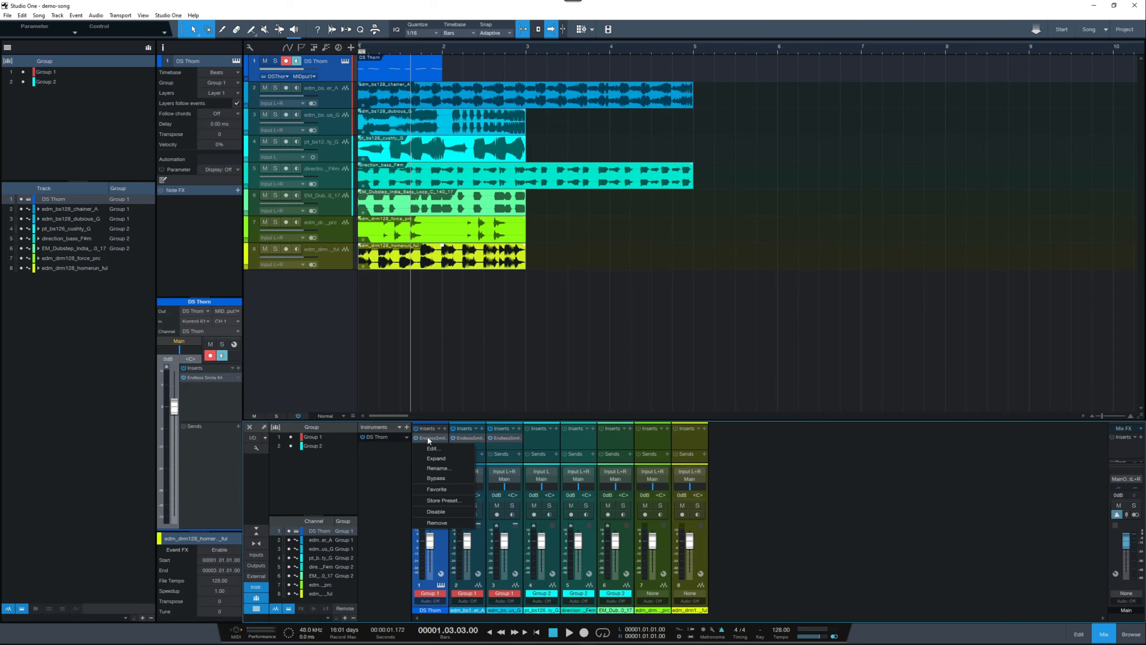
left_click(437, 523)
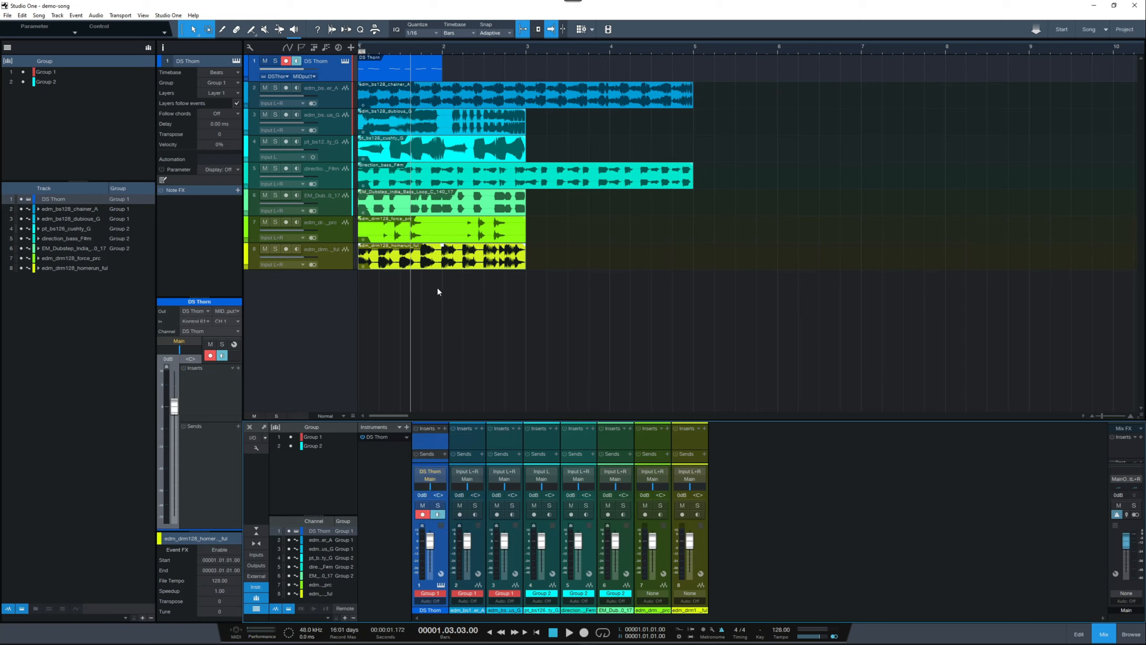
Step: Set the DS Thorn track's group to None and insert Dada Life's Sausage Fattener on its channel
double_click(339, 79)
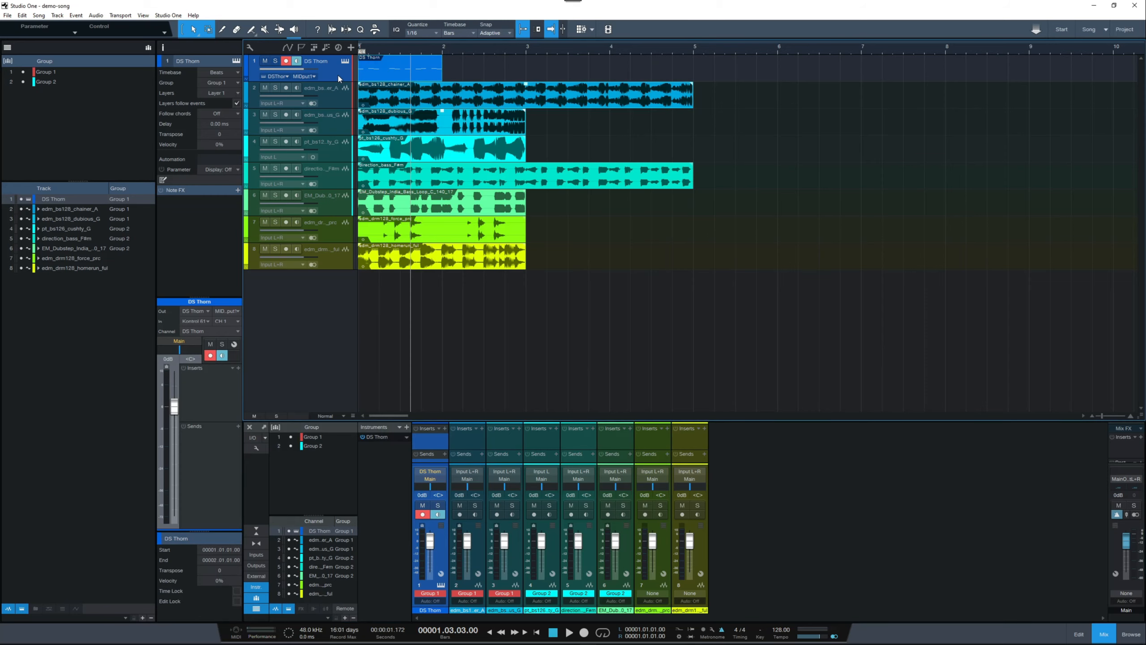
left_click(223, 82)
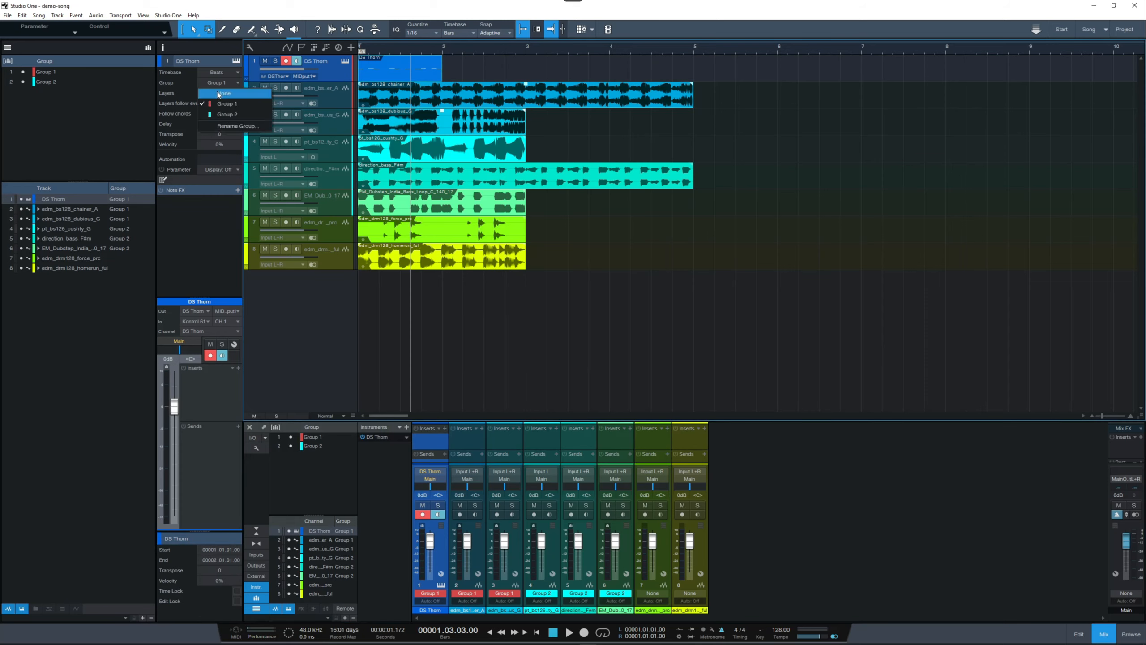
left_click(219, 93)
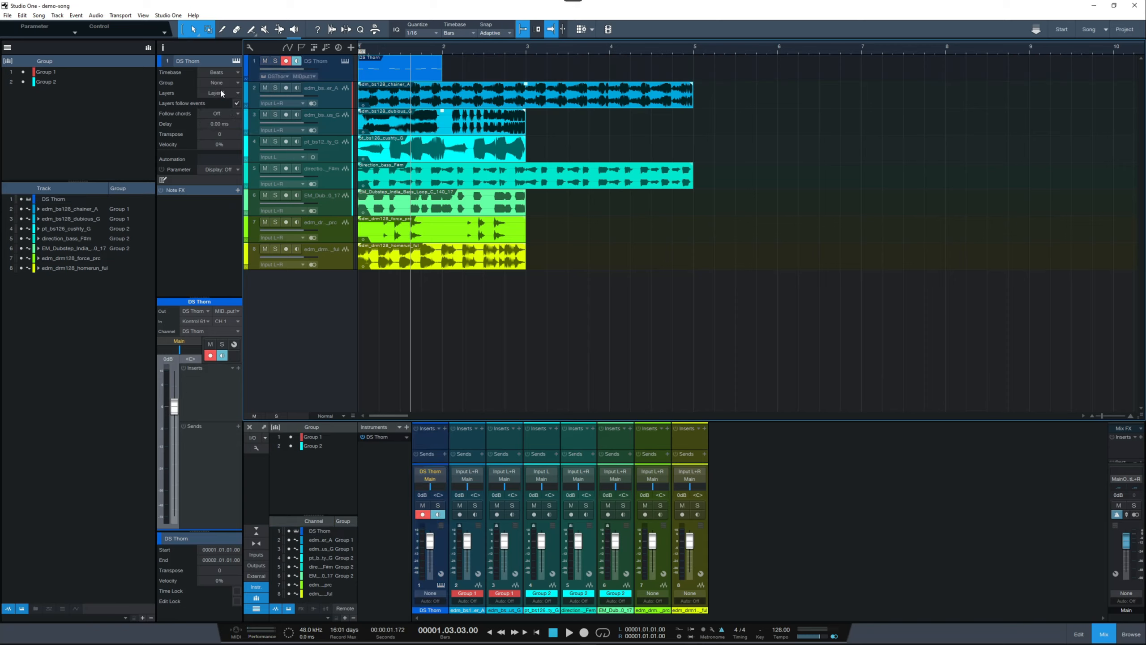
left_click(445, 428)
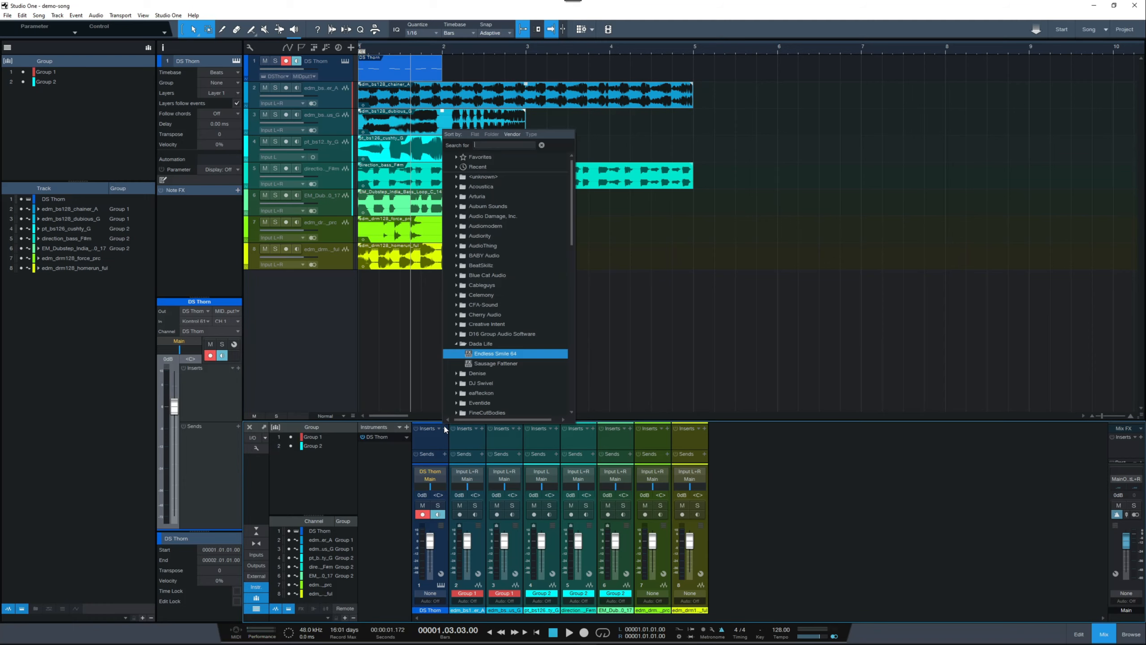
left_click(490, 362)
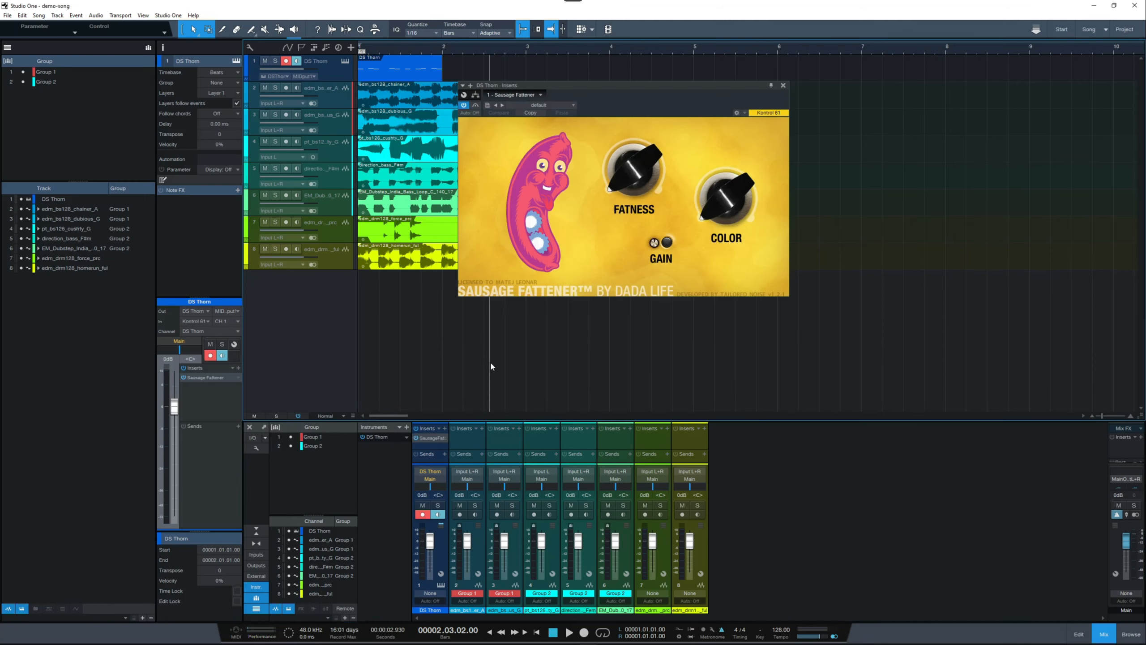
Step: Assign the DS Thorn track back to Group 1
left_click(335, 70)
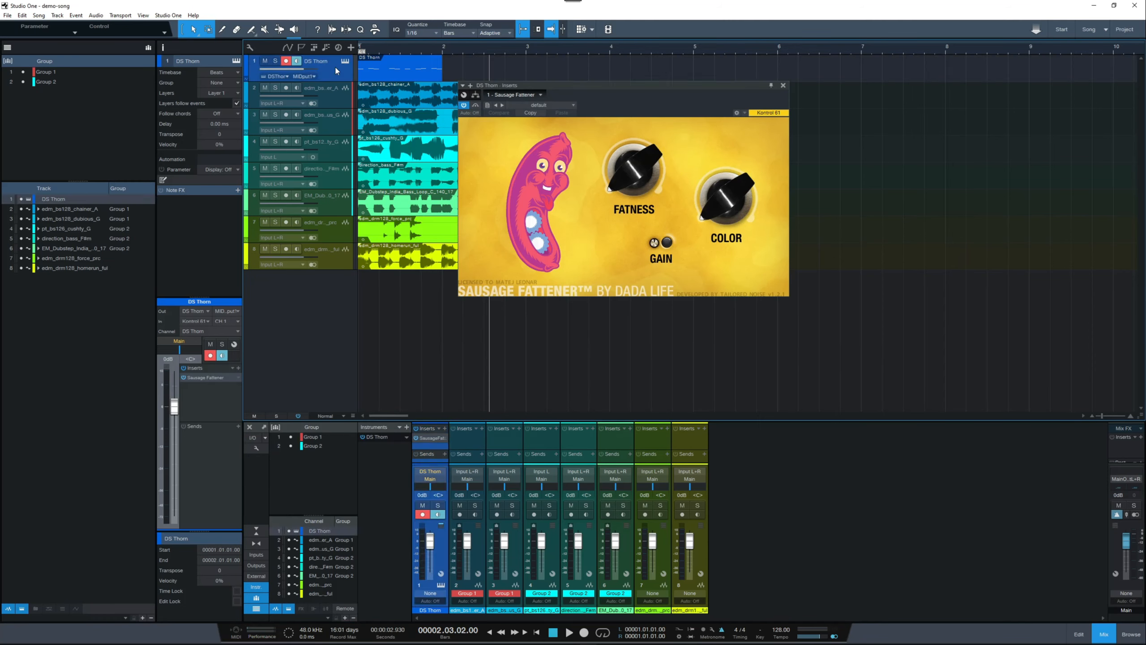
left_click(209, 82)
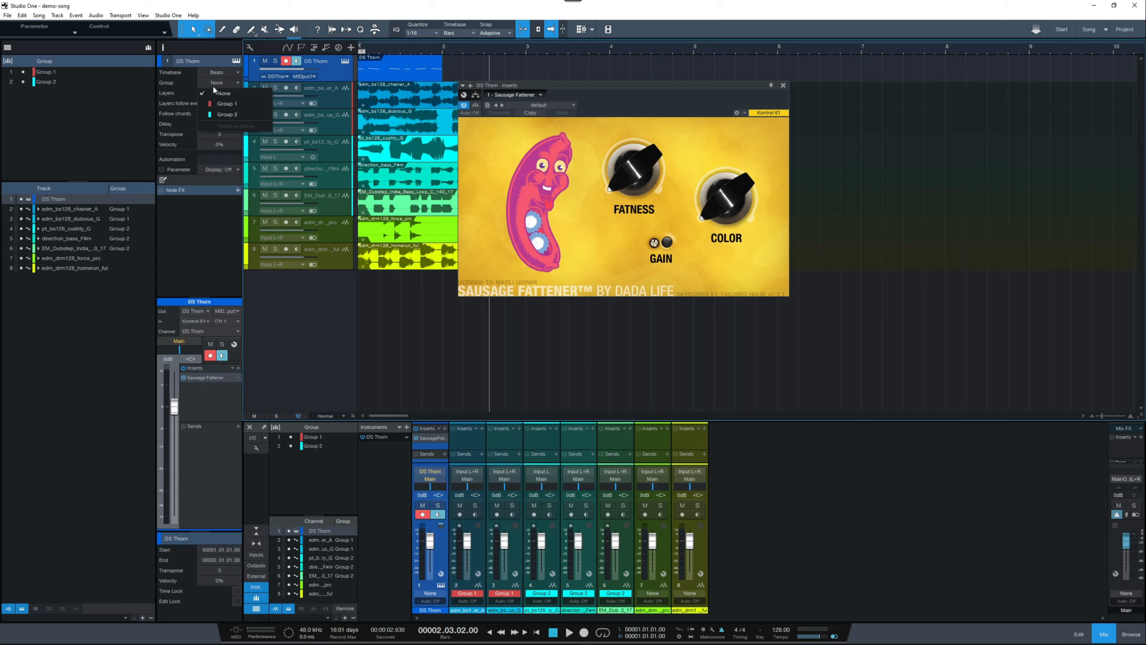
left_click(224, 105)
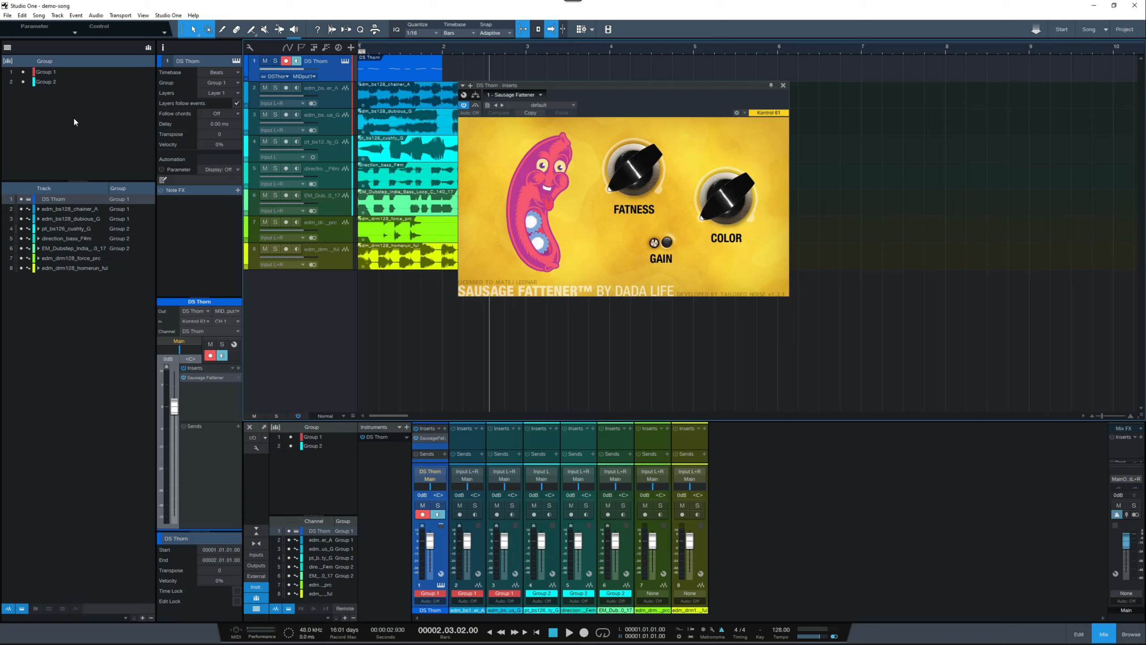
Step: Suspend and reactivate all groups at once, and do the same for Group 1 alone
left_click(8, 62)
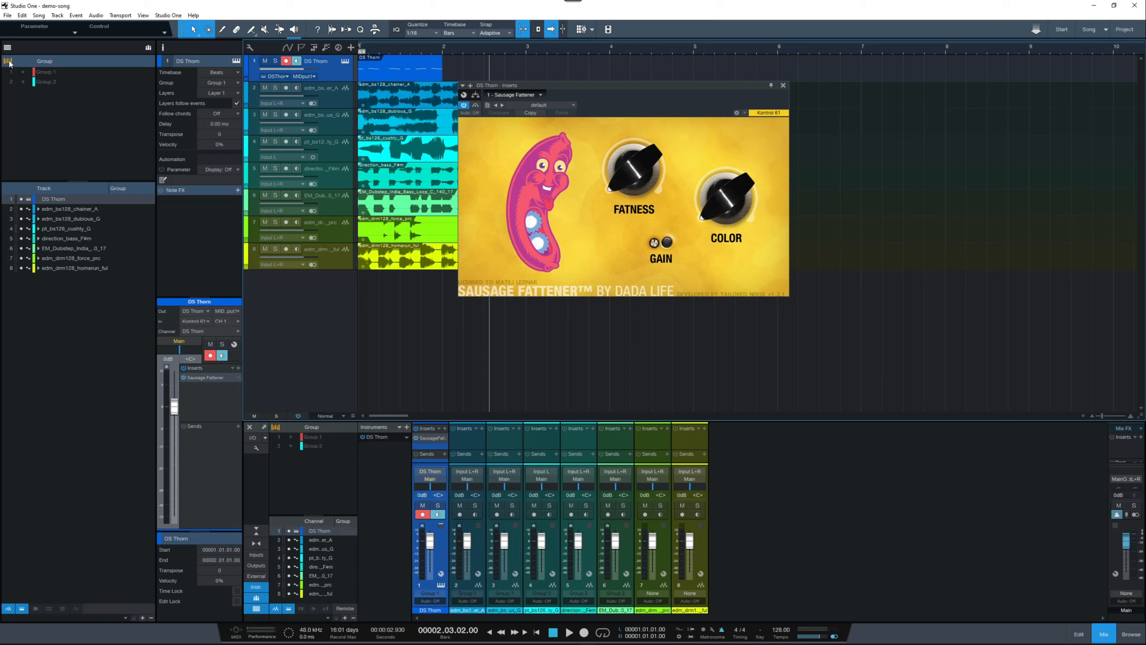
left_click(8, 61)
left_click(22, 72)
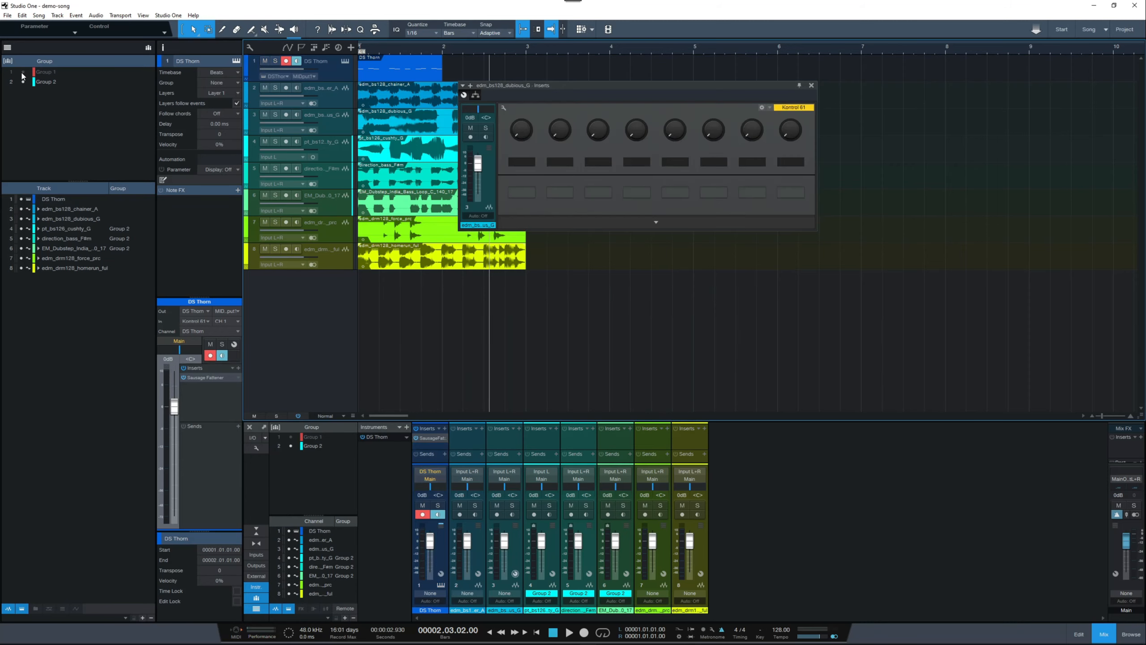
left_click(23, 72)
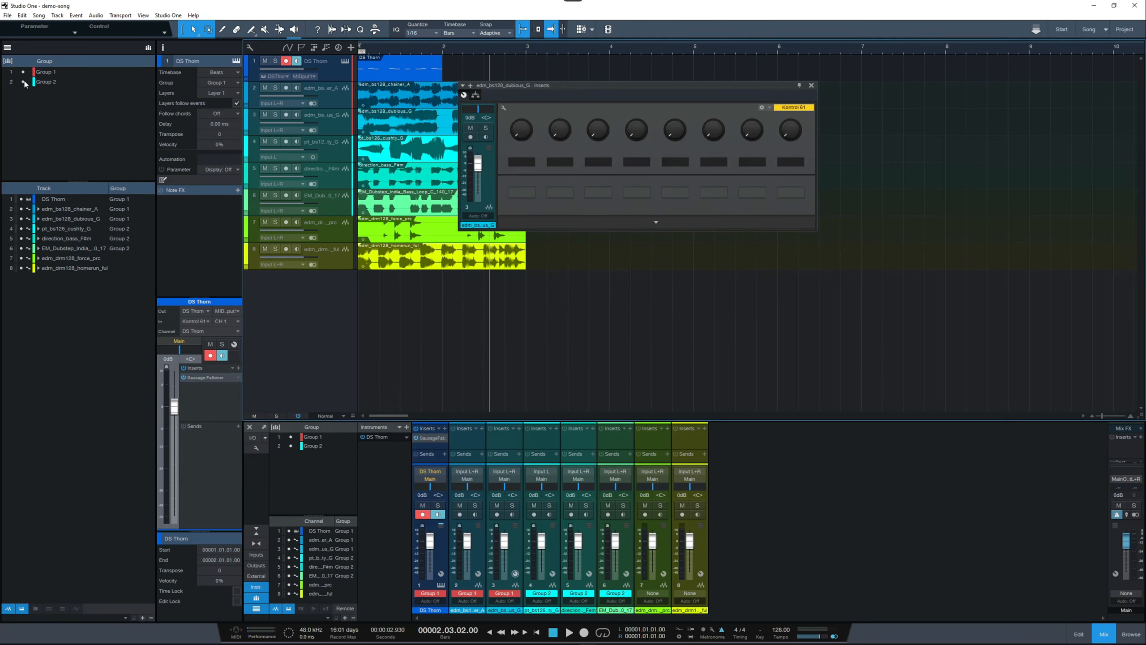
Step: Suspend and reactivate Group 2 repeatedly in the arrangement's group list, leaving it active
left_click(23, 82)
left_click(23, 82)
left_click(22, 82)
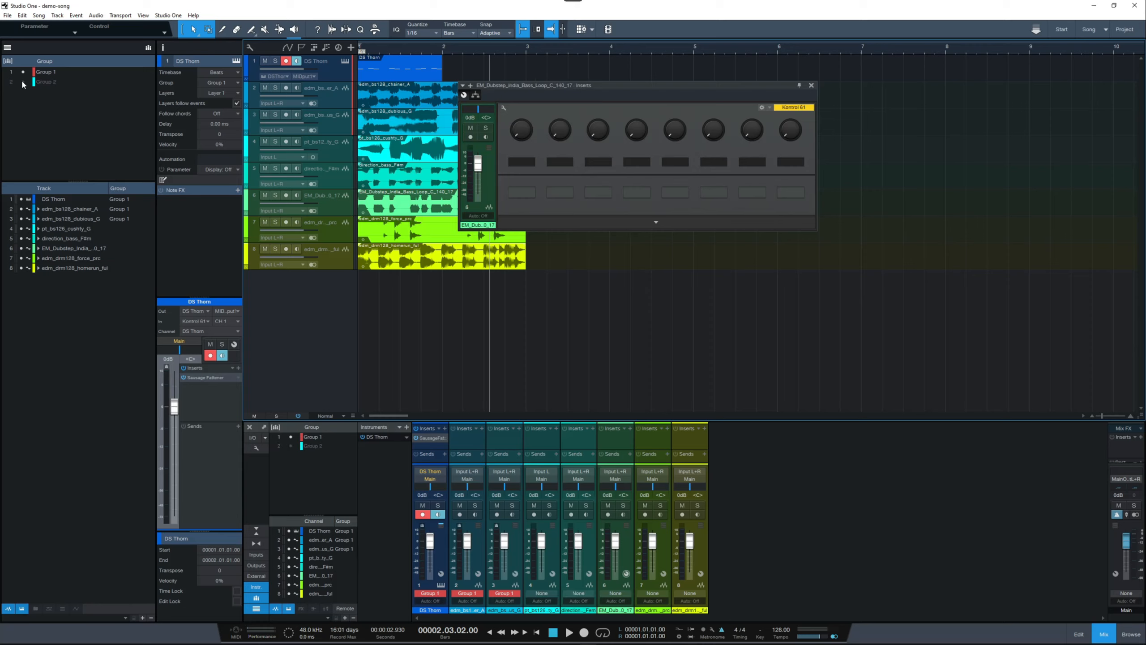
left_click(23, 82)
left_click(22, 82)
left_click(22, 82)
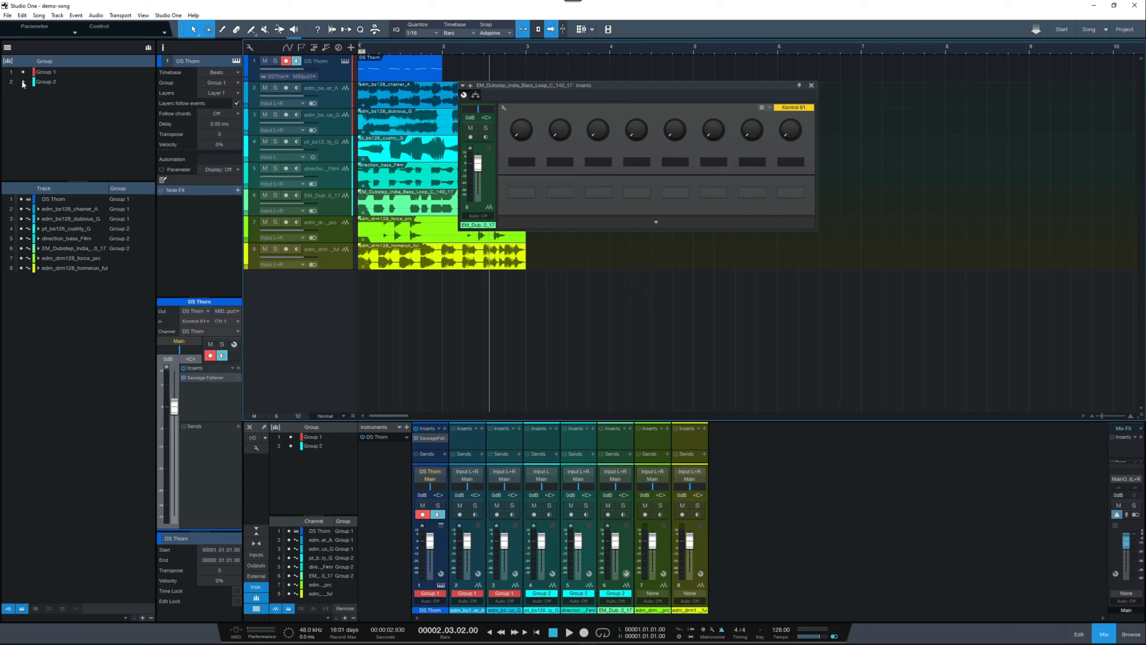
left_click(22, 82)
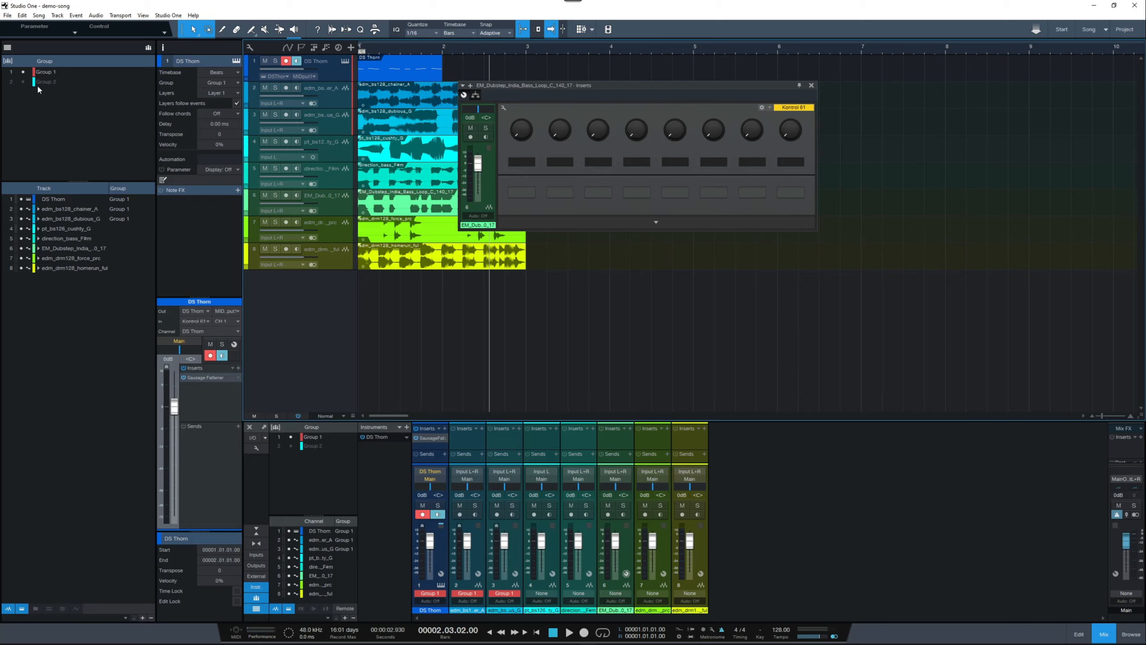
left_click(23, 82)
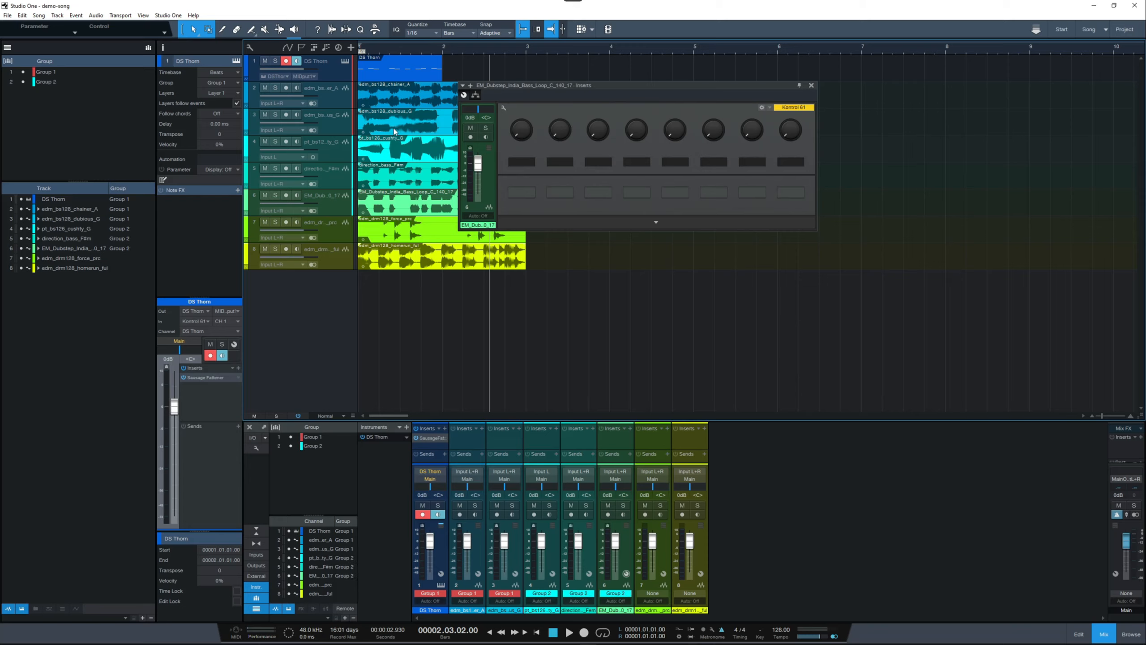
Step: Toggle Group 2's suspension several more times in the arrangement's group list, ending with the group active
left_click(21, 82)
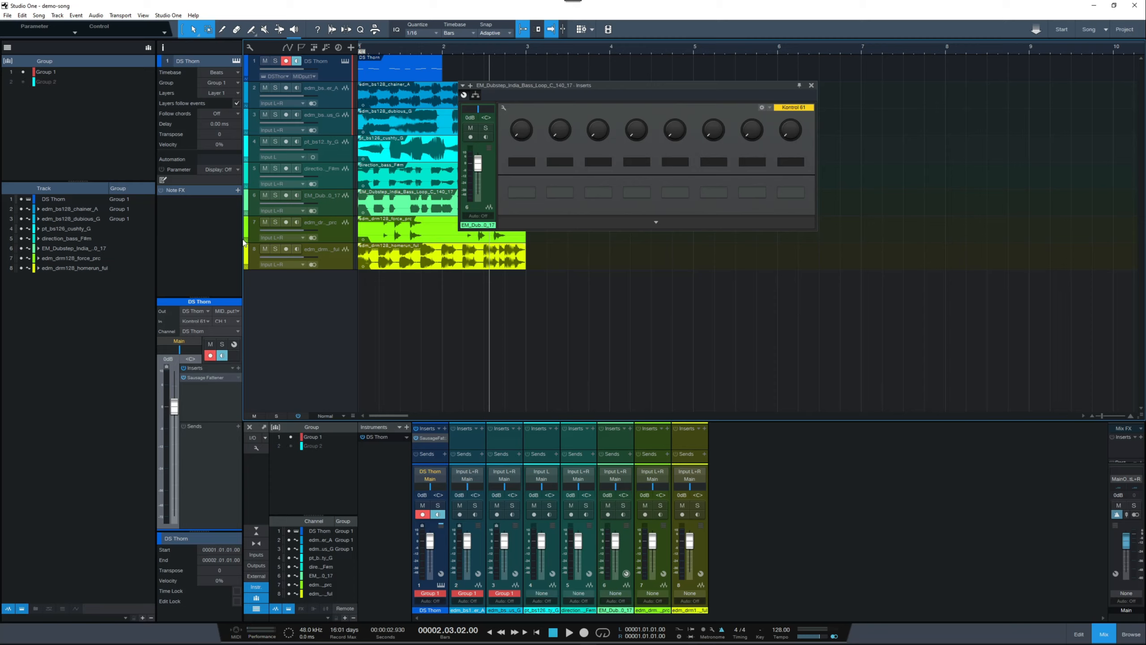
left_click(21, 82)
left_click(21, 82)
left_click(22, 82)
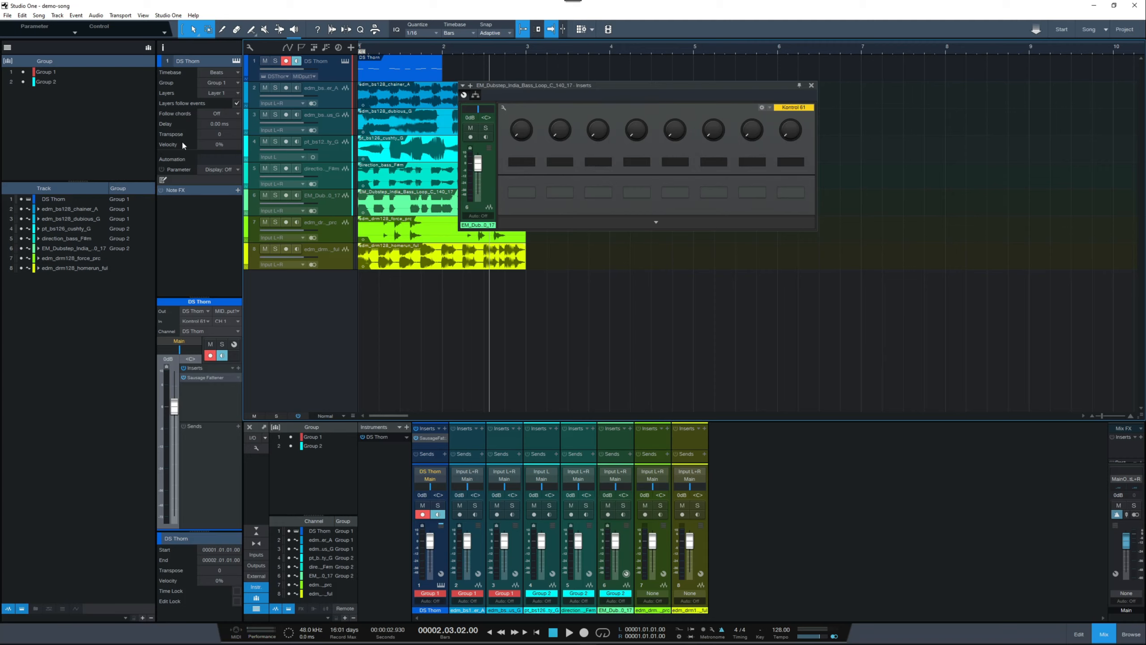
Step: Dissolve Group 1 from the arrangement's group list
left_click(41, 73)
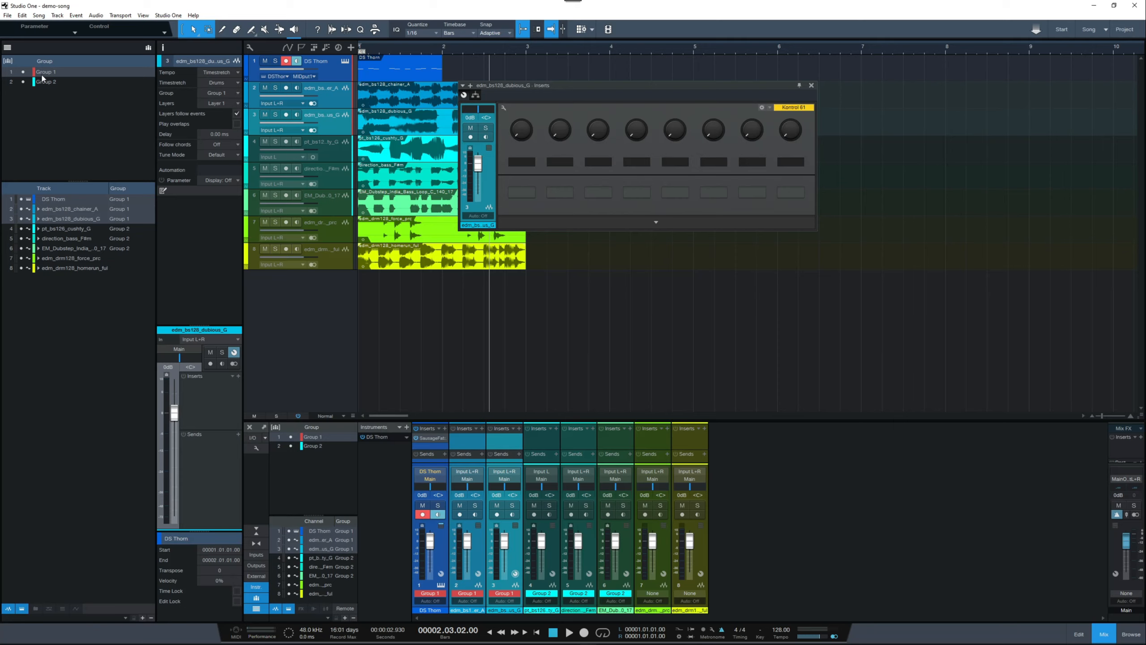
right_click(43, 76)
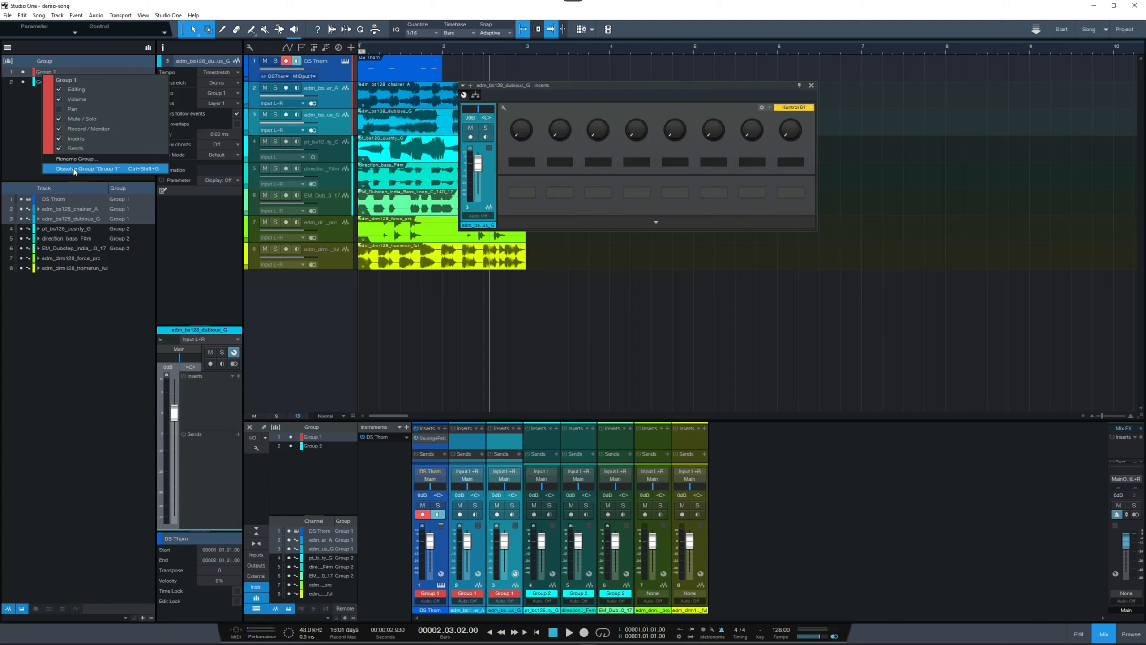
left_click(74, 169)
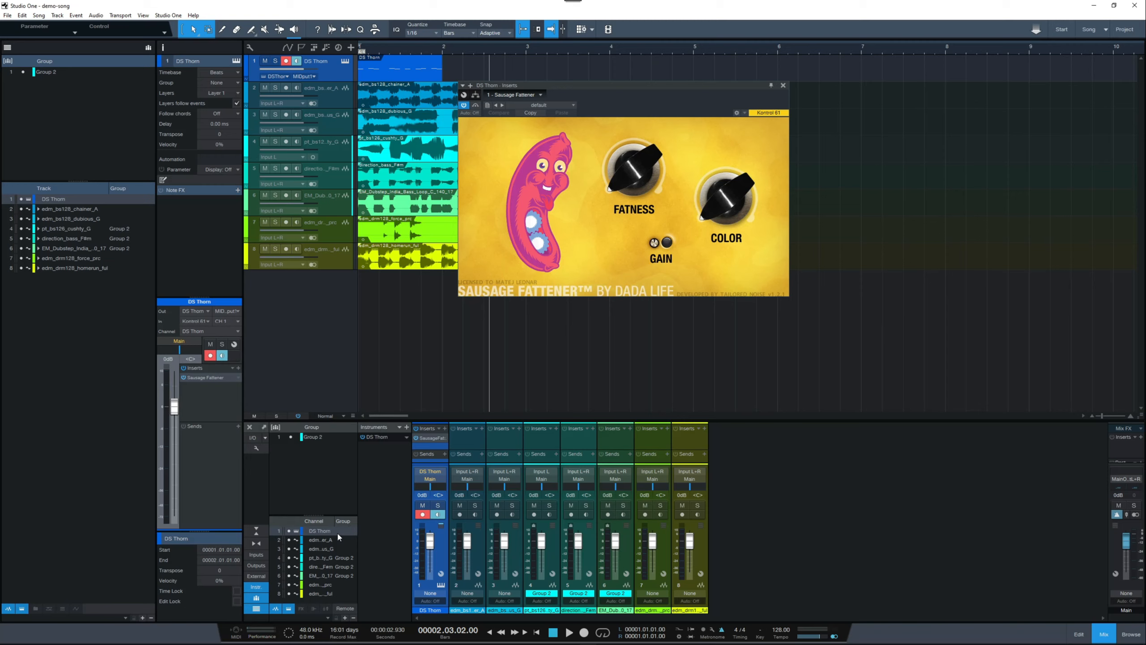
Step: Group the edm_bs128_chainer_A and edm_bs128_dubious_G tracks, keeping the suggested group name edm_bs128_
left_click(333, 129)
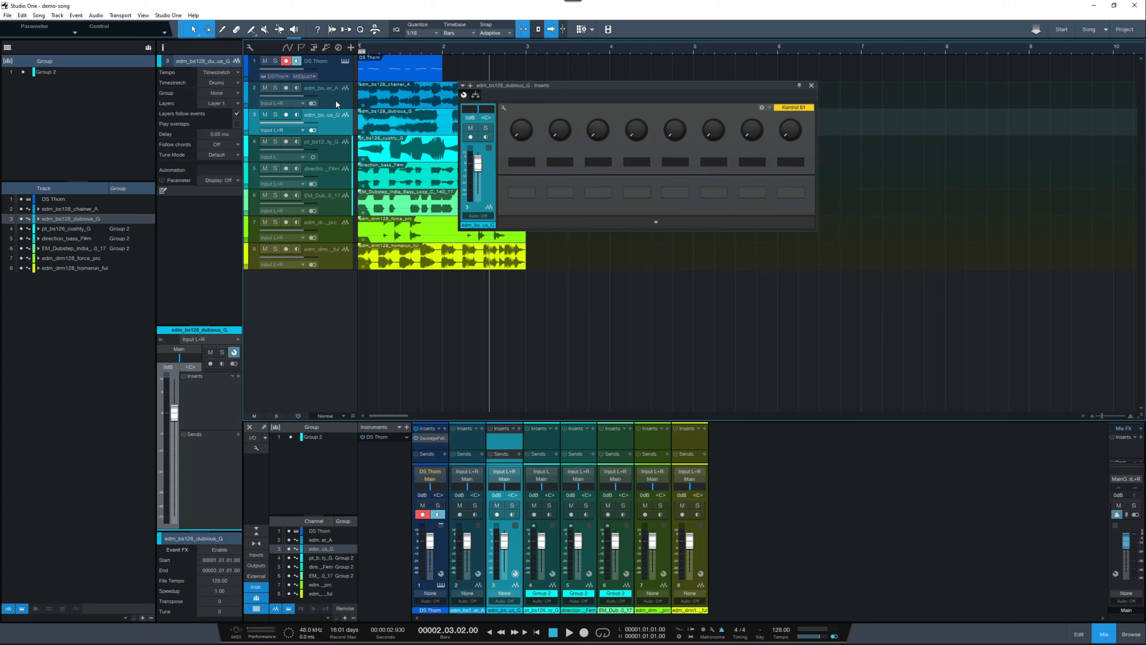
left_click(337, 100, "ctrl")
right_click(337, 100)
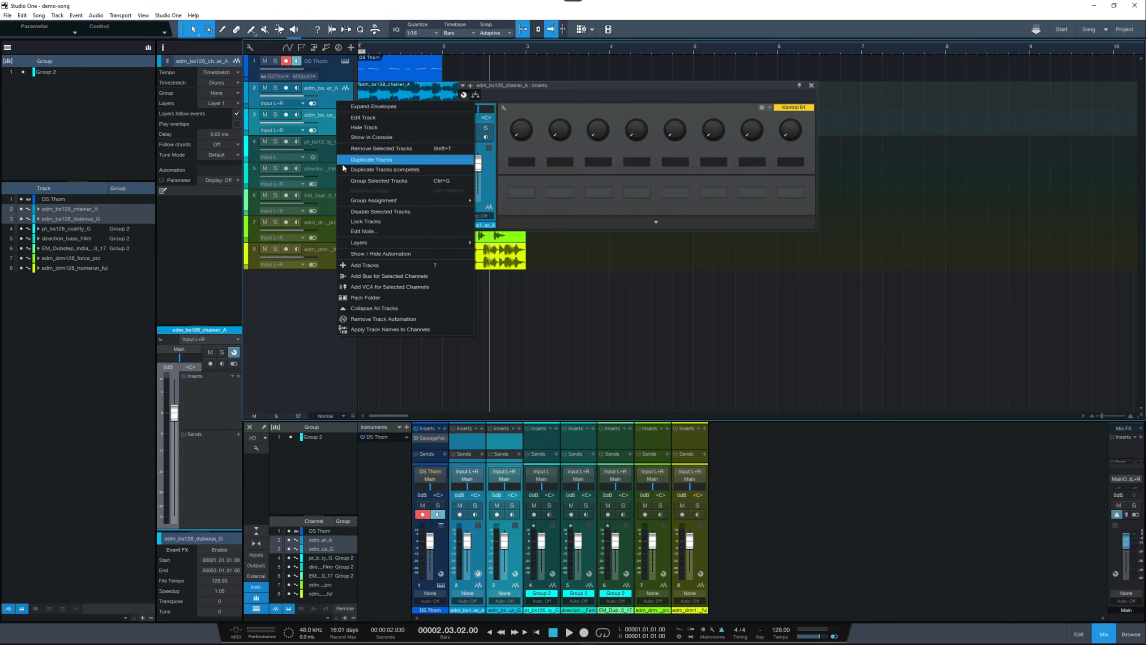
left_click(356, 180)
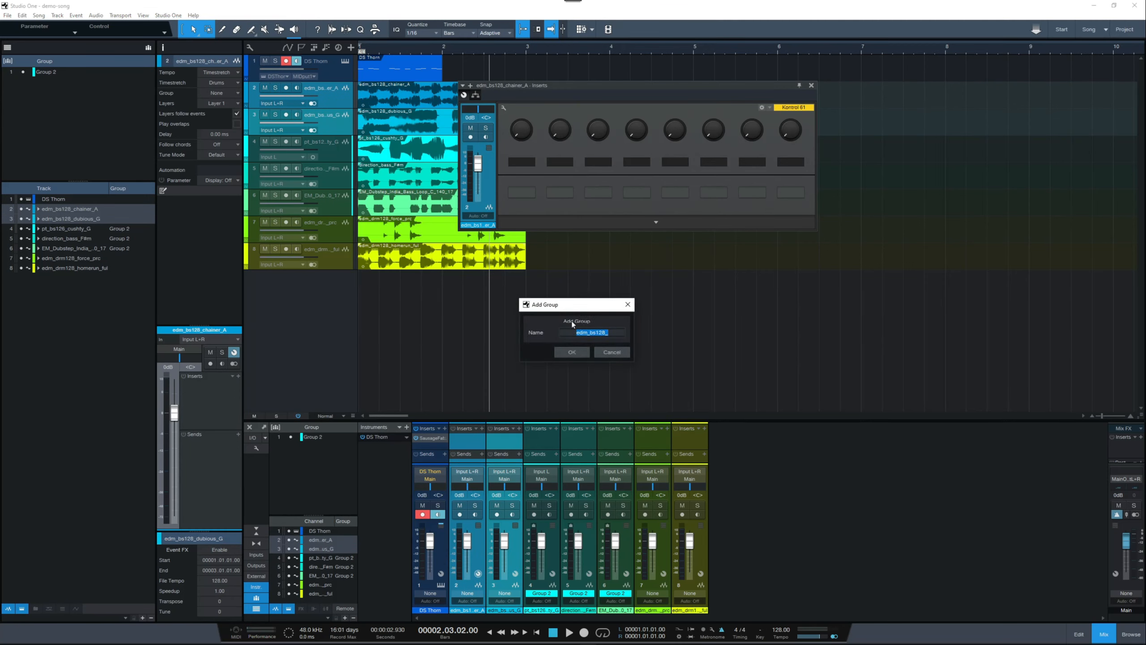
left_click(572, 353)
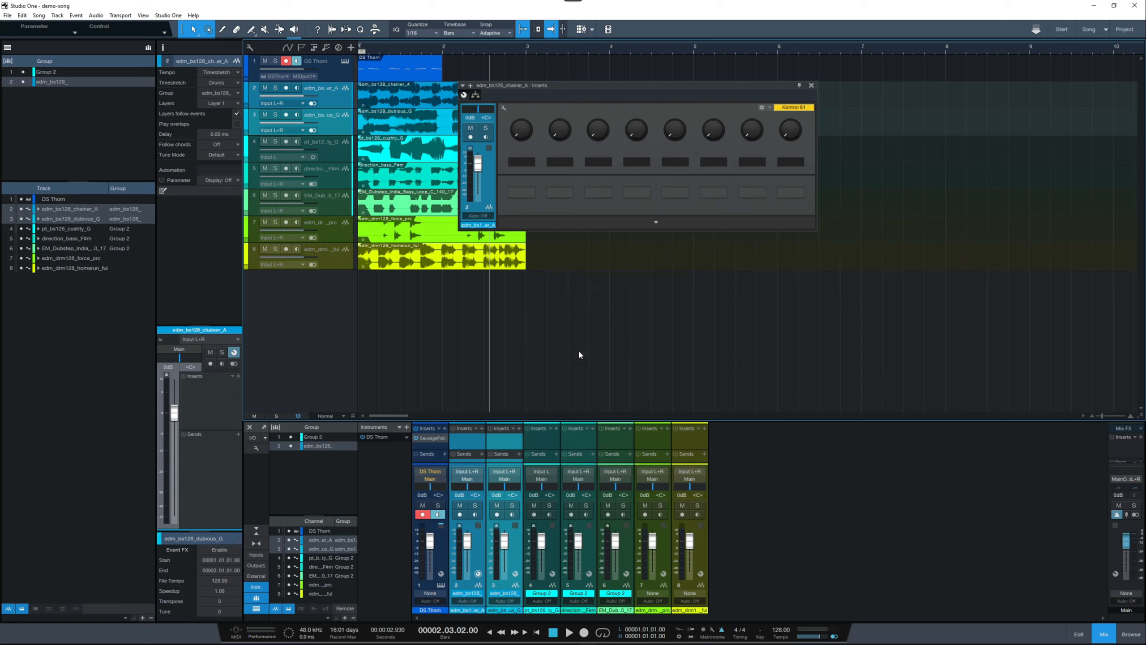
Step: Rename the edm_bs128_ group as Group 1 and move it above Group 2 in the group list
right_click(46, 83)
left_click(76, 167)
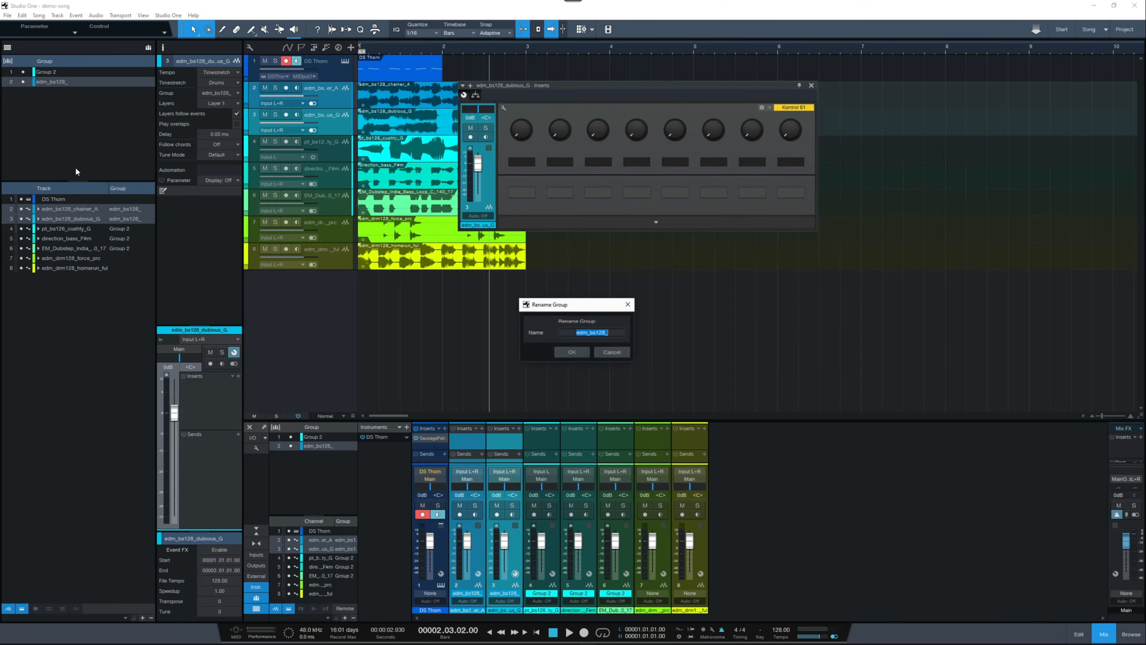
type("Gruop")
key("BackSpace")
type("oup 1")
left_click(578, 353)
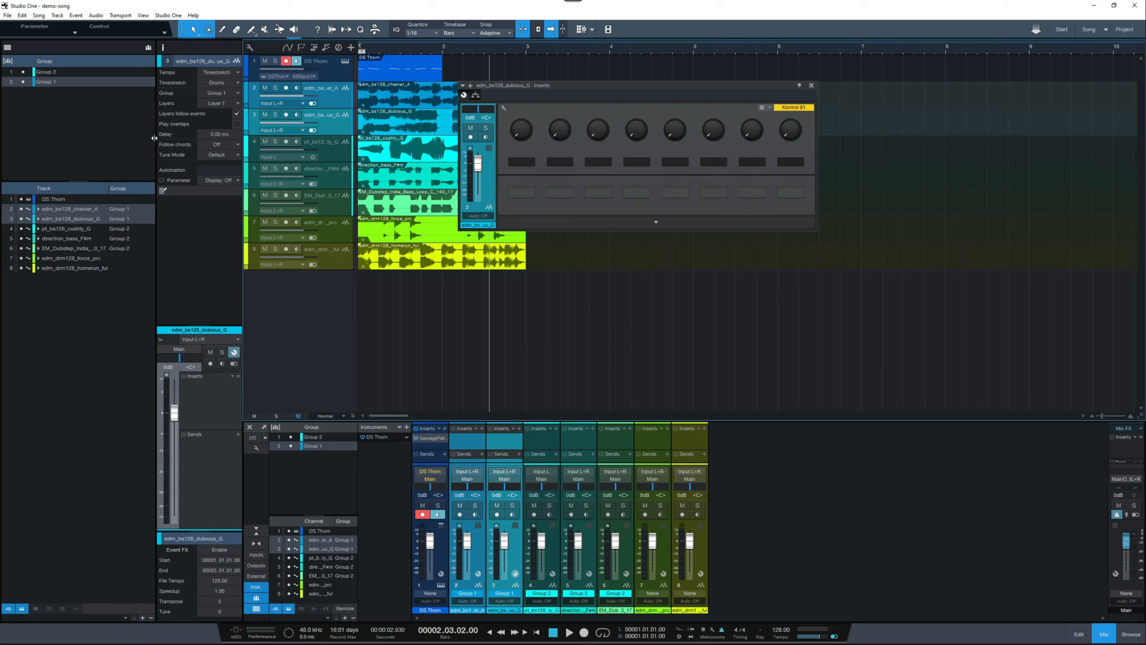
left_click_drag(44, 86, 45, 70)
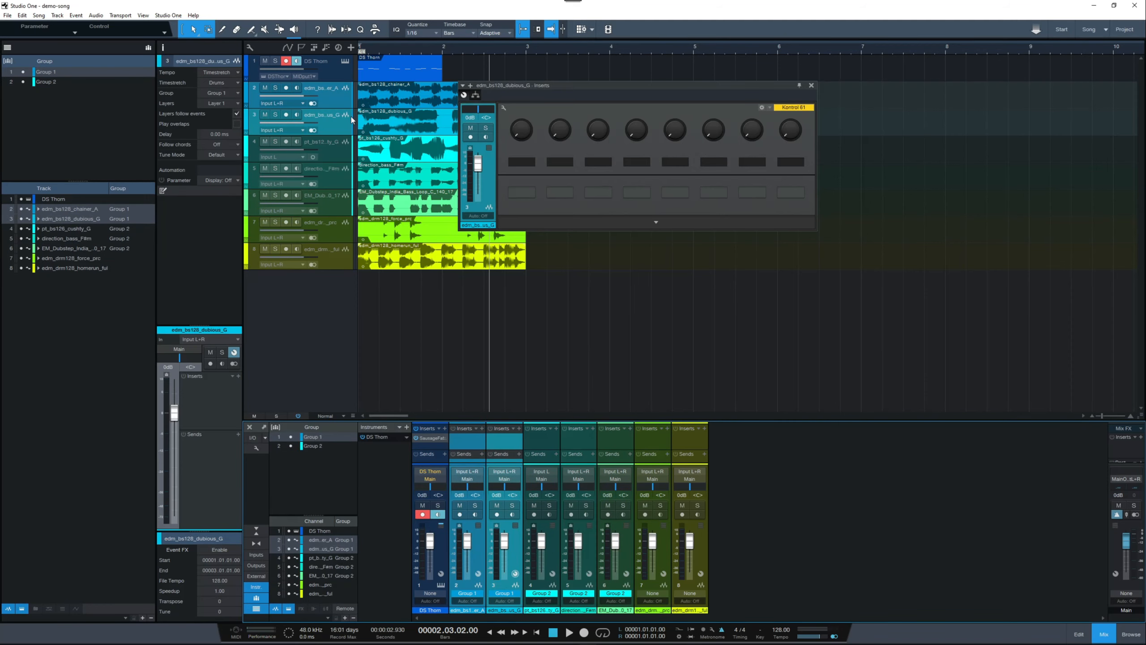
Step: Assign the DS Thorn track to both Group 1 and Group 2, and select each group to check its members
left_click(333, 74)
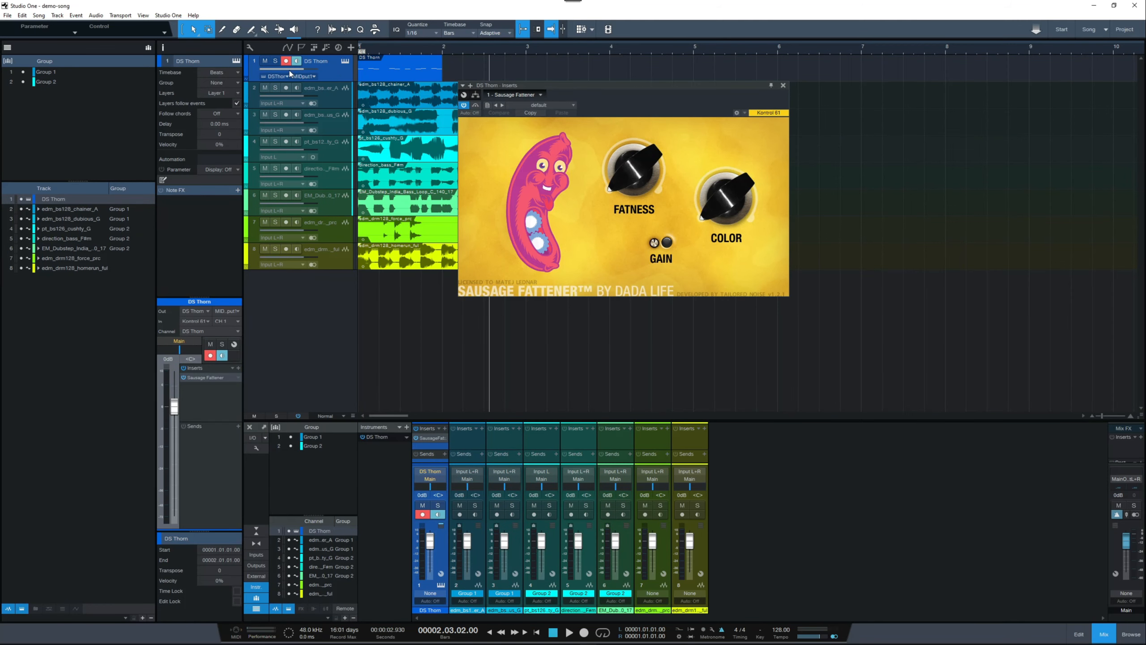
left_click(221, 84)
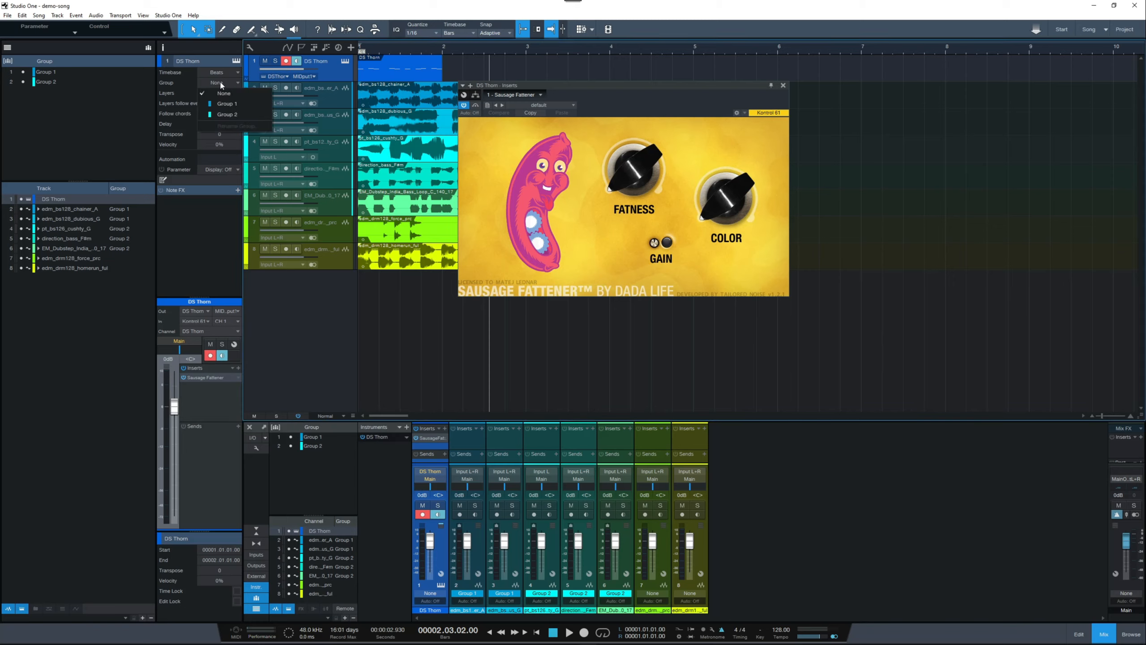
left_click(224, 105)
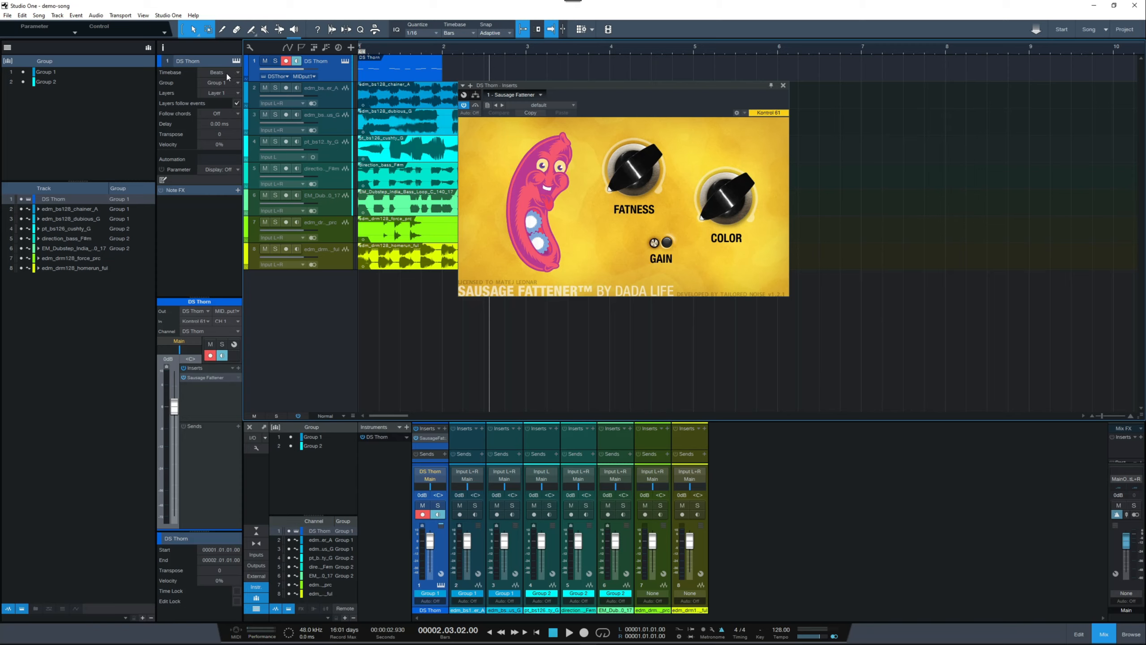
left_click(215, 83)
left_click(219, 112)
left_click(50, 83)
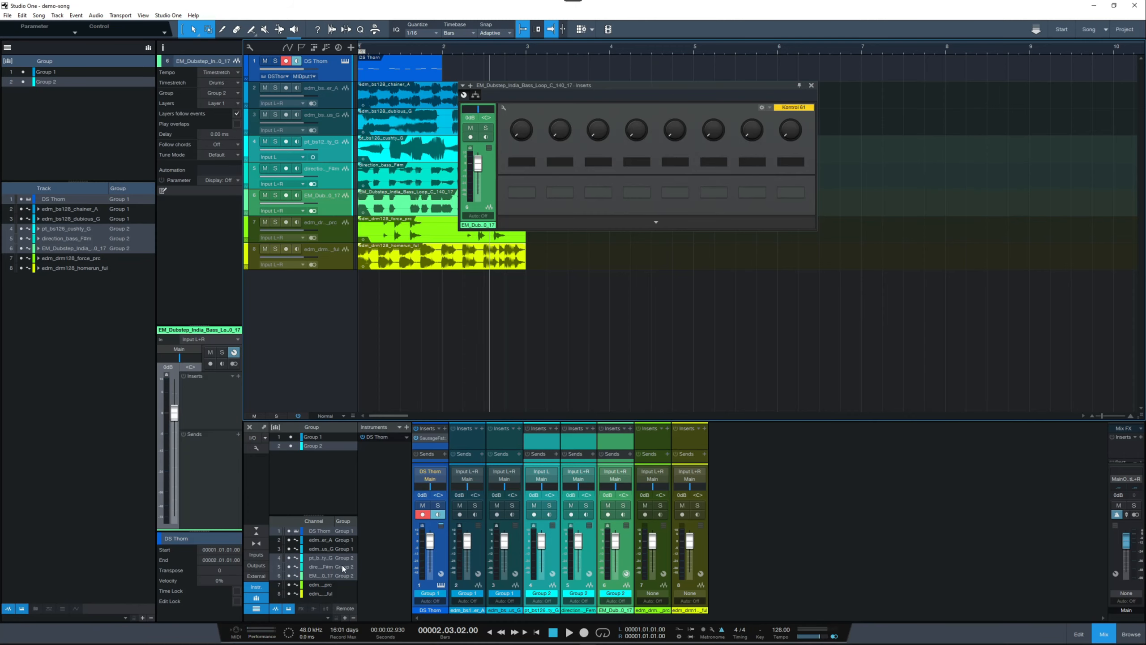
left_click(49, 74)
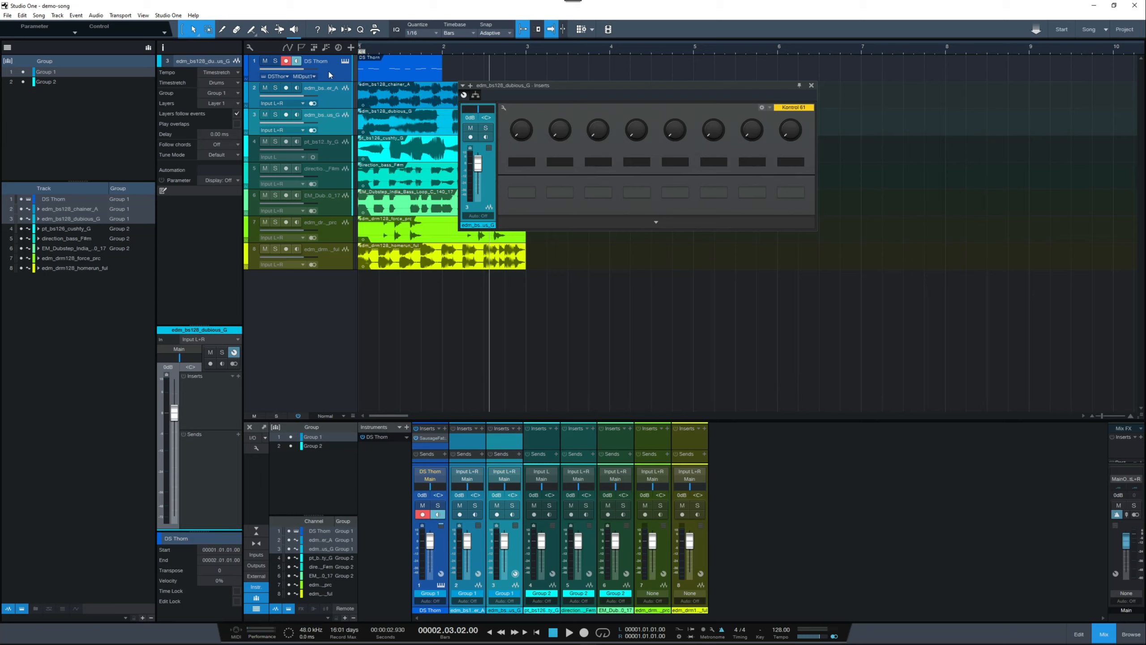
Step: Remove the DS Thorn track from Group 1 through its group assignment, keeping it in Group 2
right_click(335, 75)
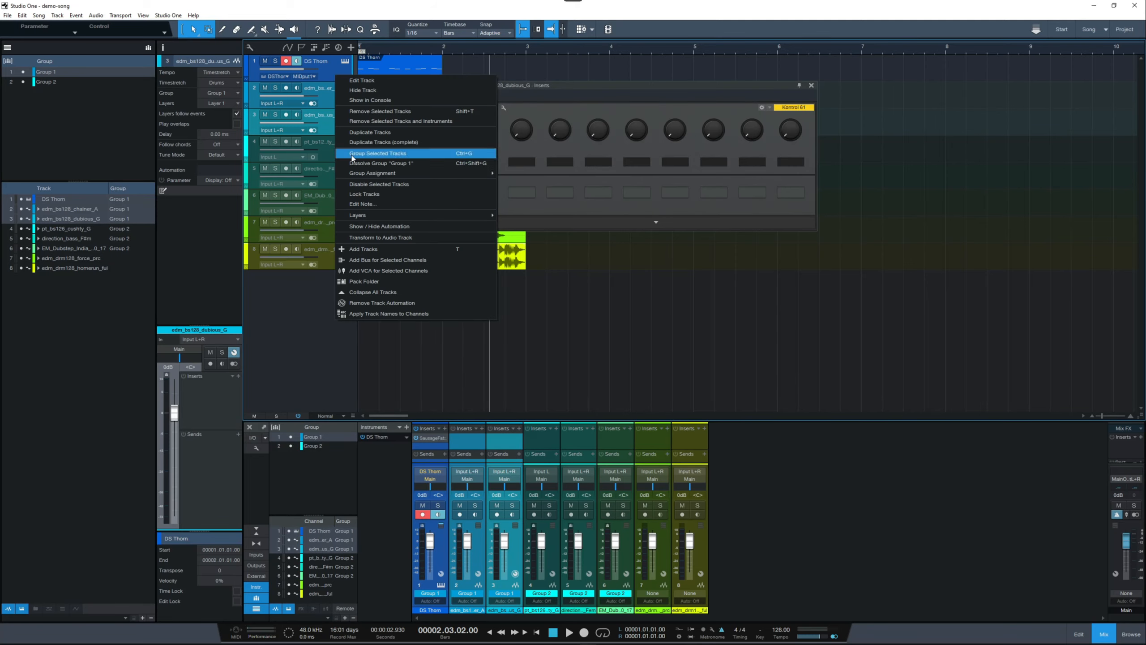
mouse_move(358, 173)
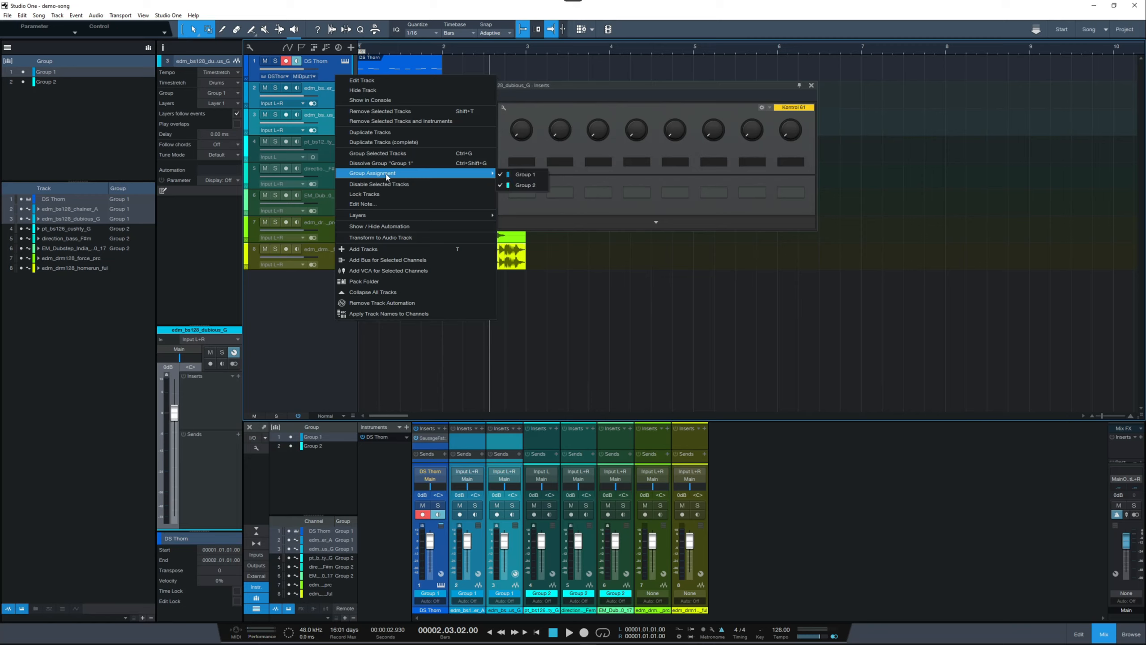
left_click(522, 175)
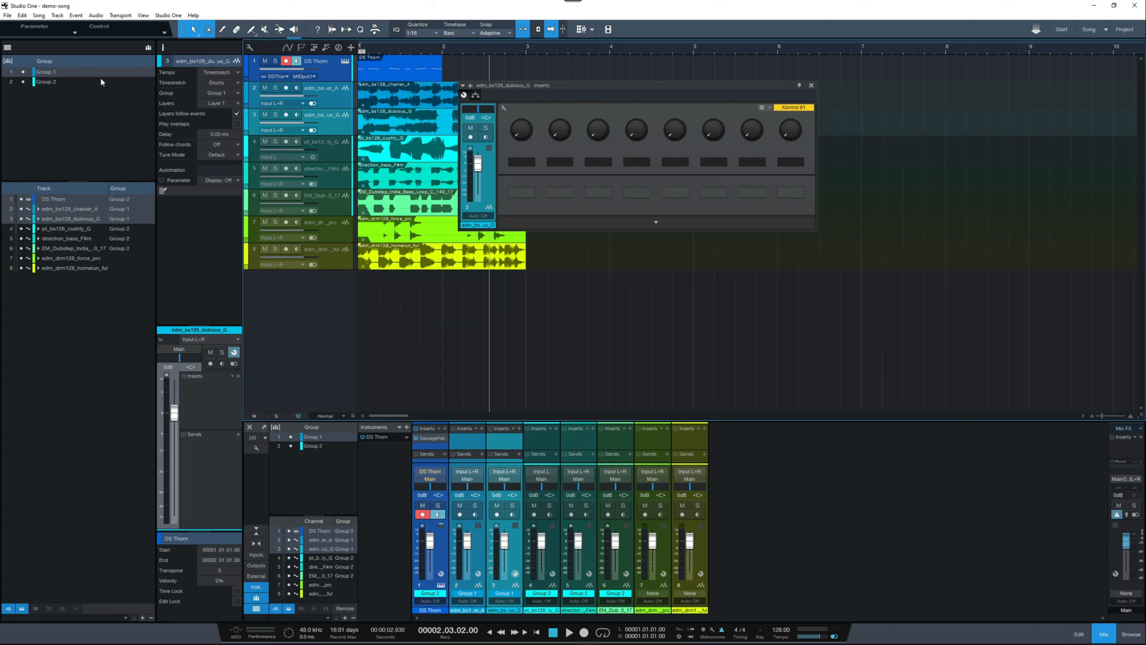
Step: Select Group 2 and Group 1 alternately to compare which tracks belong to each group
left_click(45, 81)
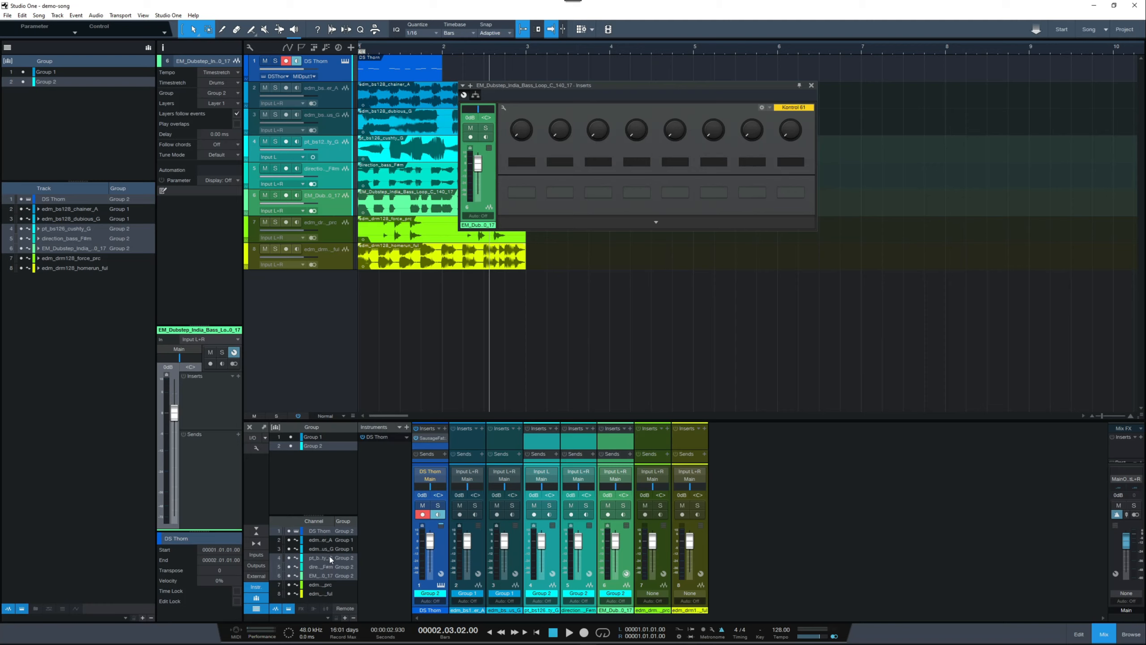
left_click(45, 71)
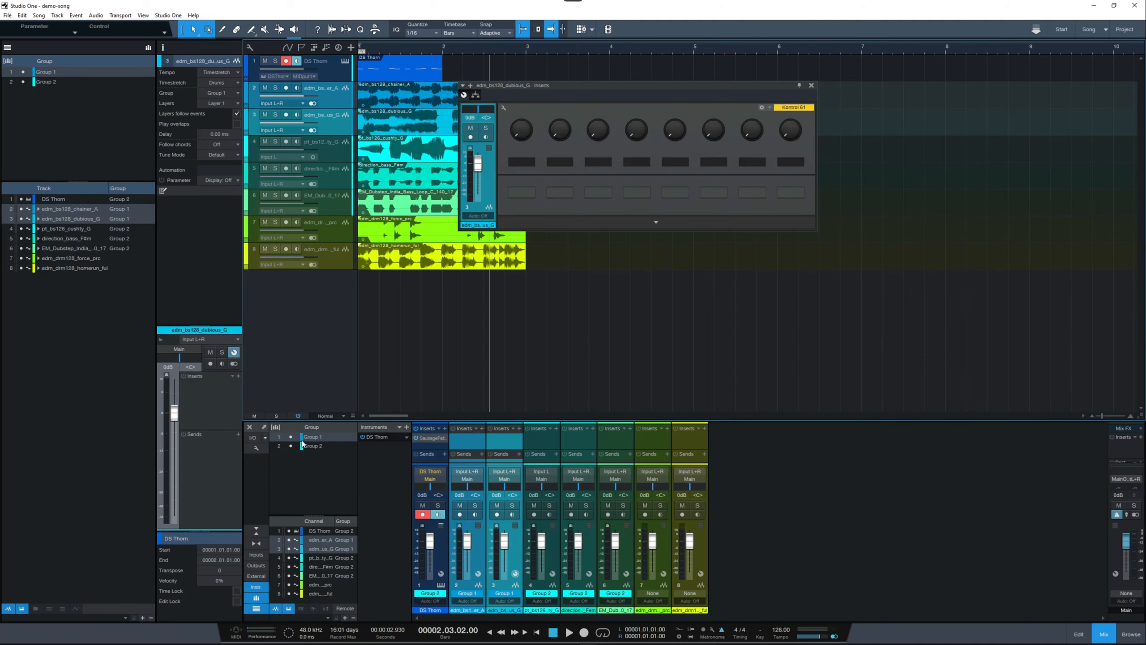
left_click(47, 80)
left_click(44, 72)
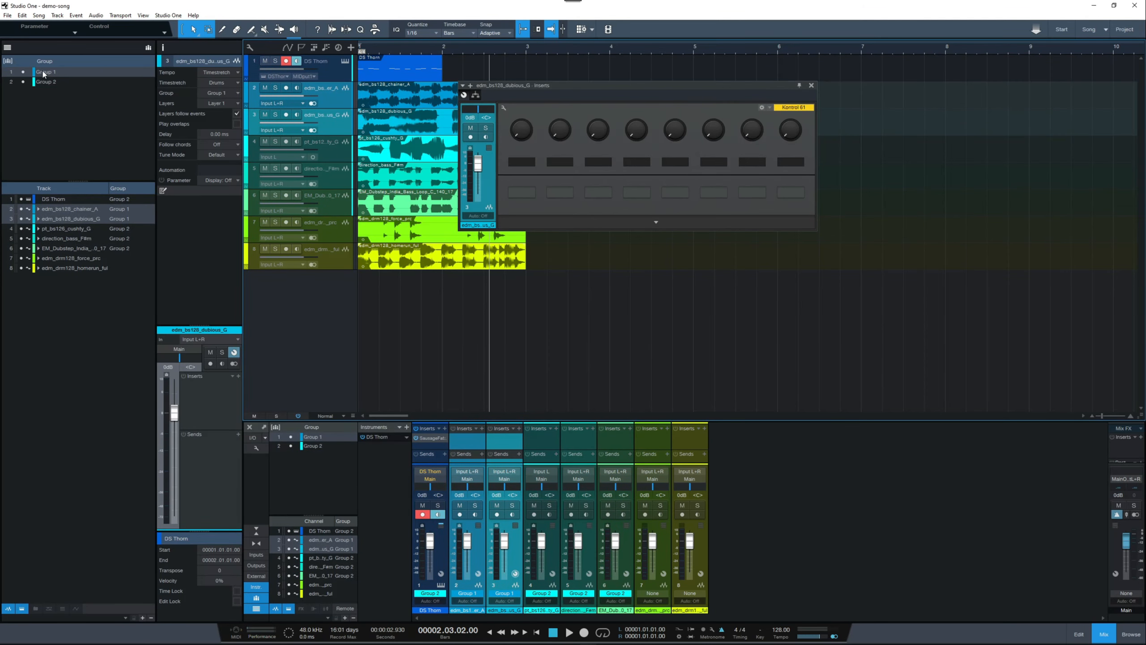